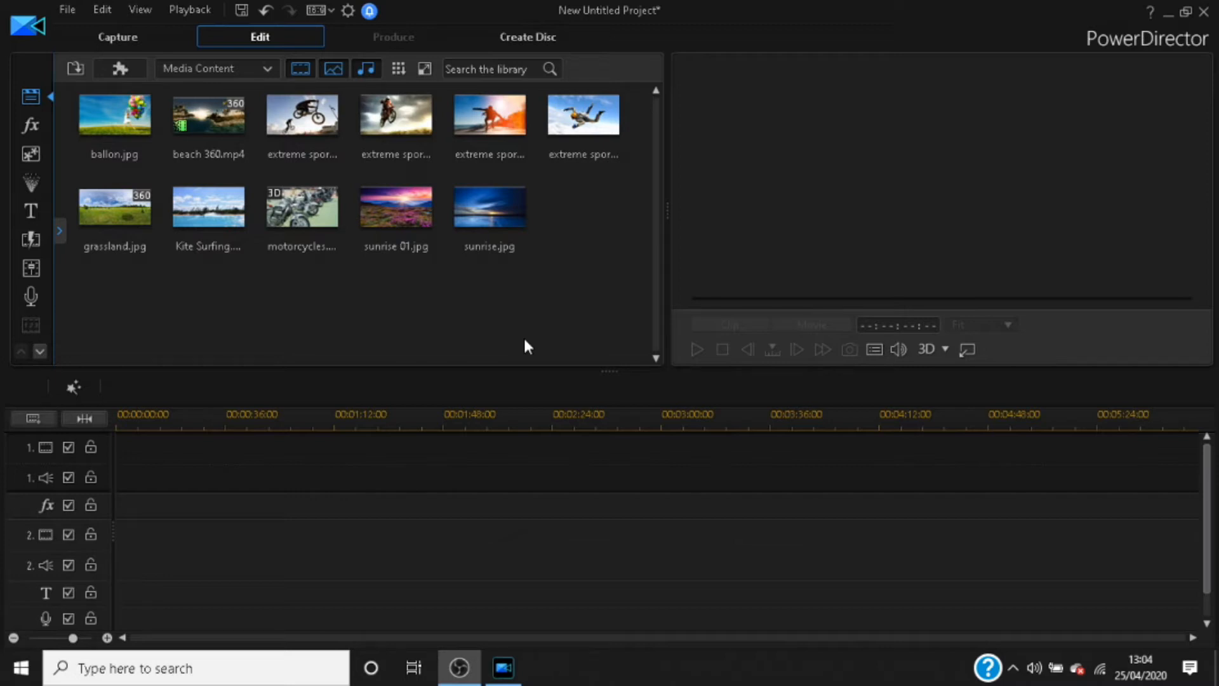
click(491, 213)
click(626, 305)
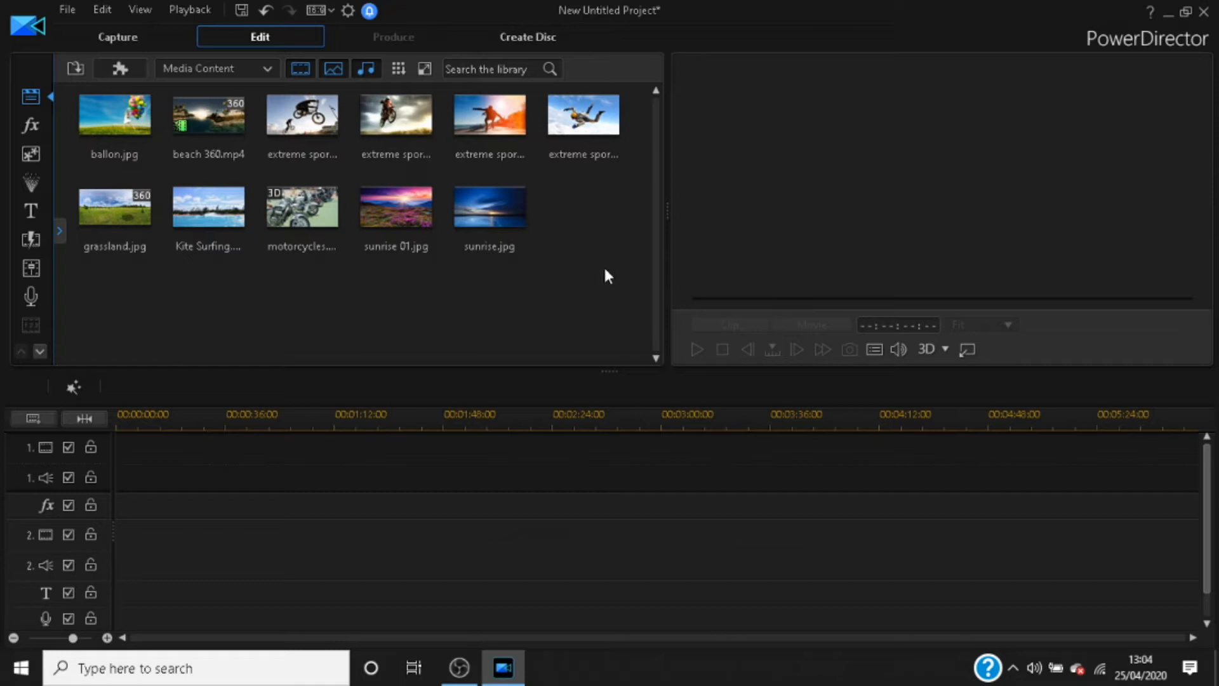
drag(605, 266, 231, 161)
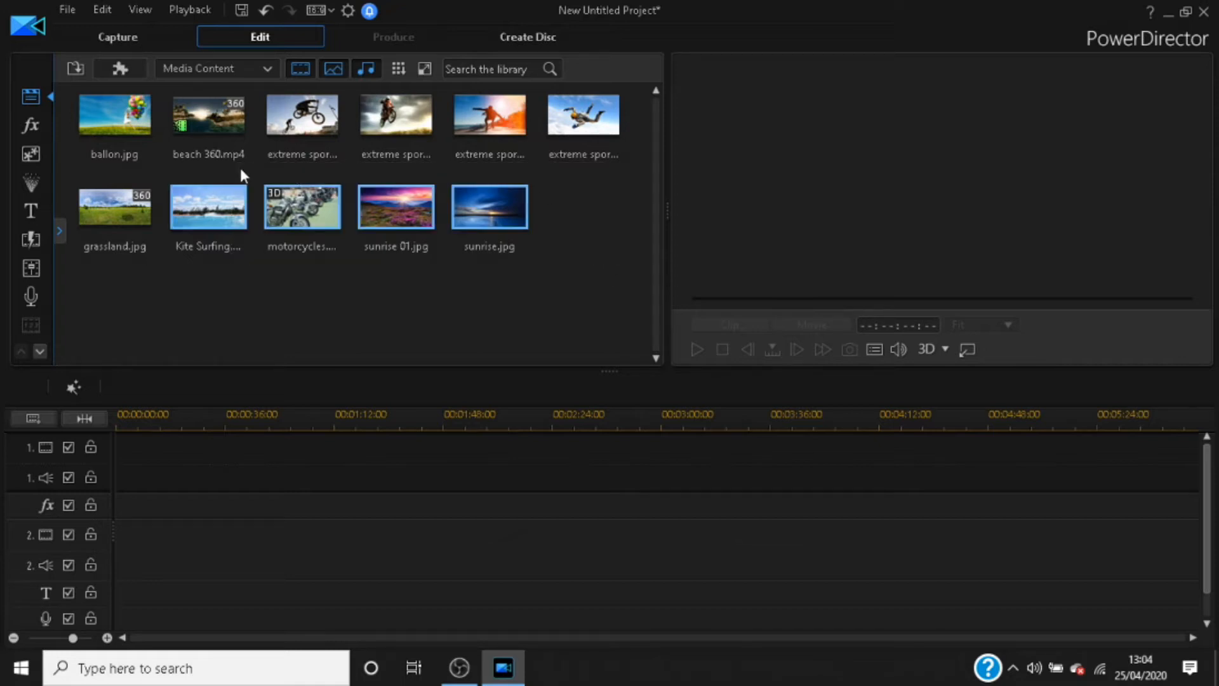
click(449, 307)
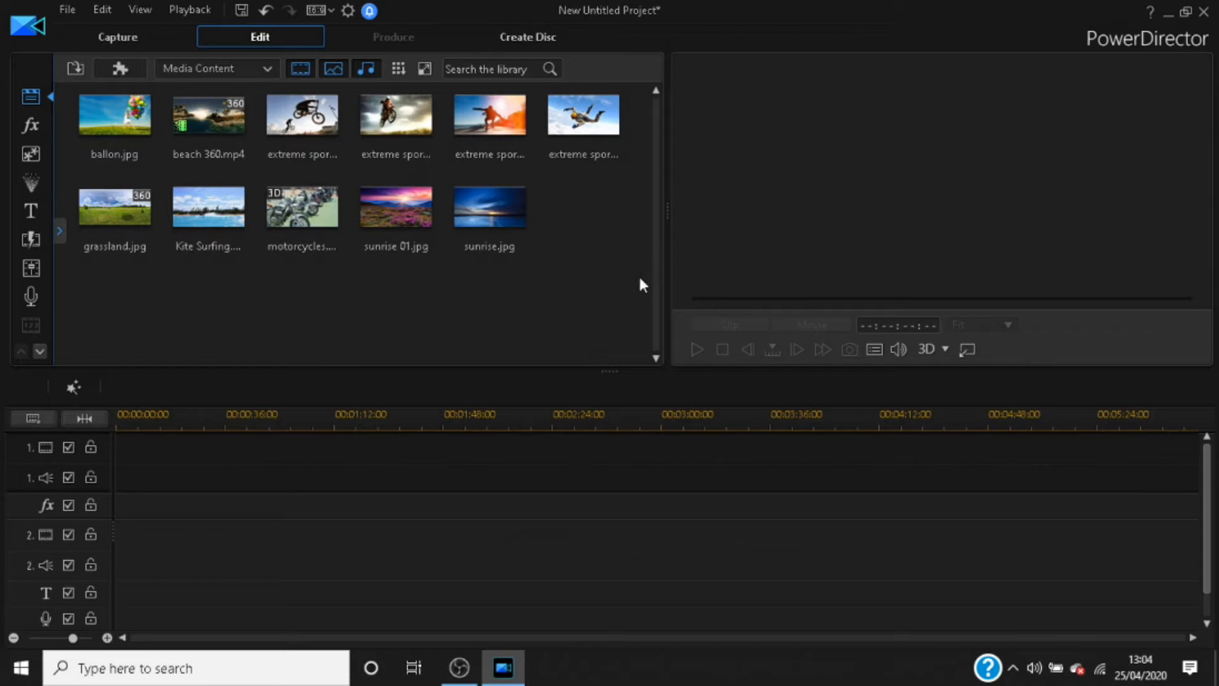
drag(647, 184, 105, 181)
click(363, 276)
click(69, 10)
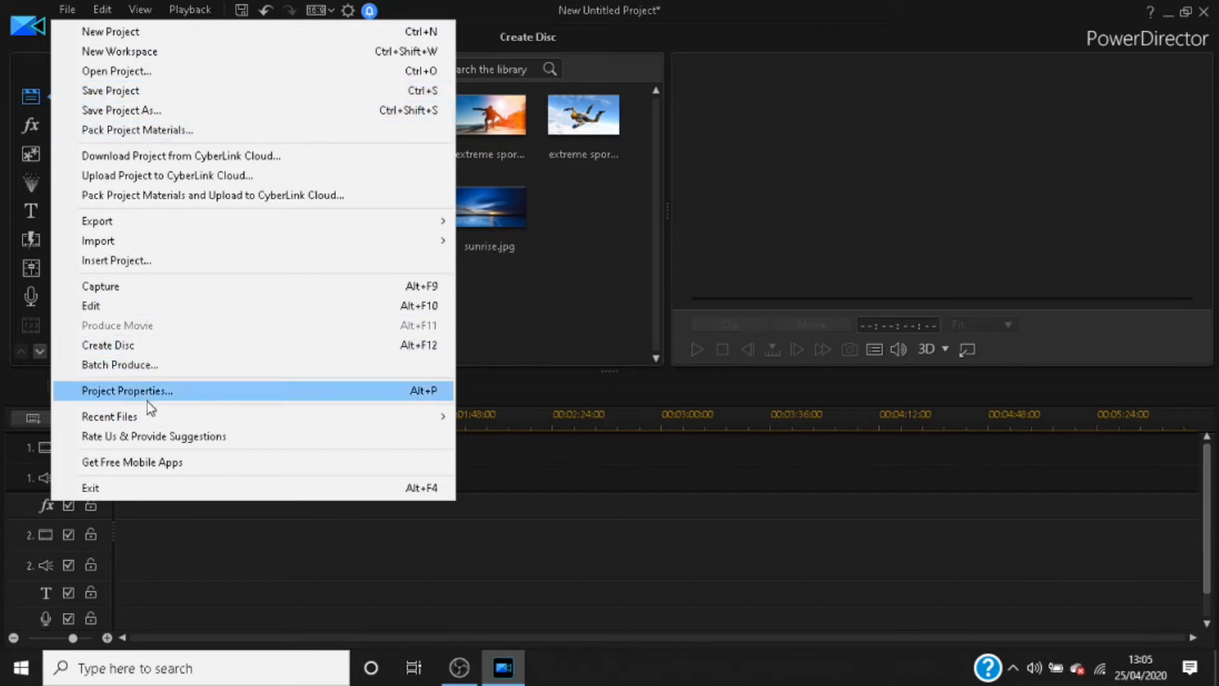
mouse_move(151, 412)
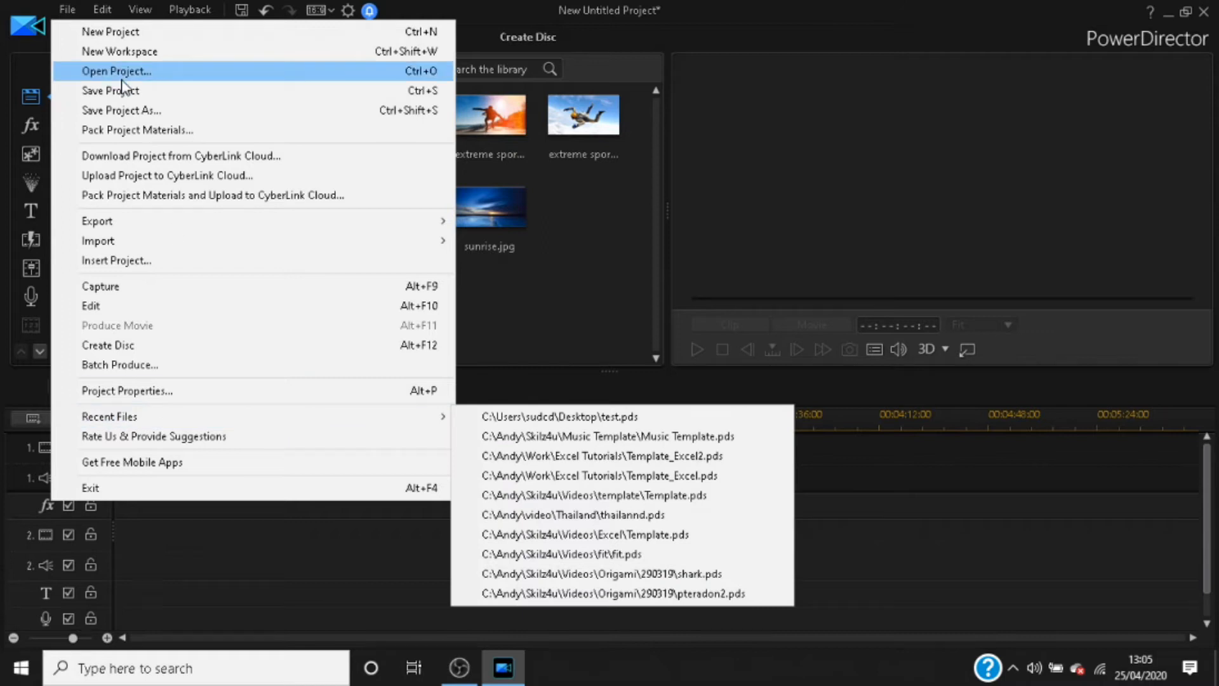
mouse_move(101, 13)
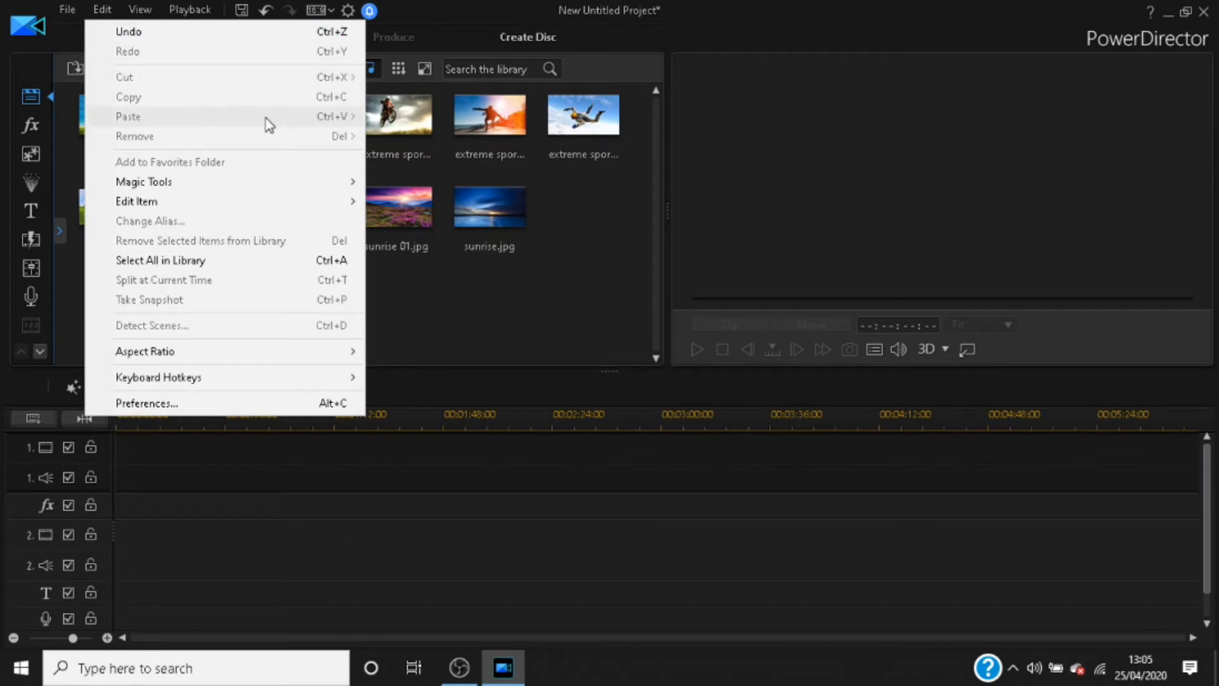
click(141, 11)
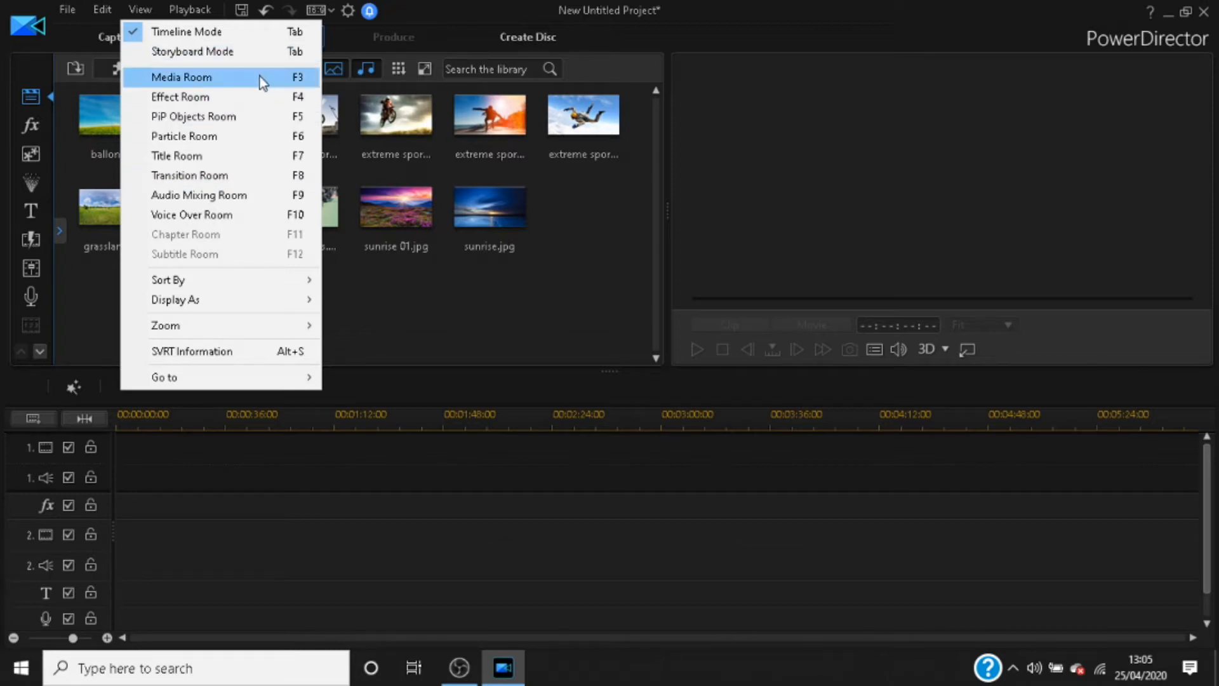
click(190, 3)
mouse_move(198, 32)
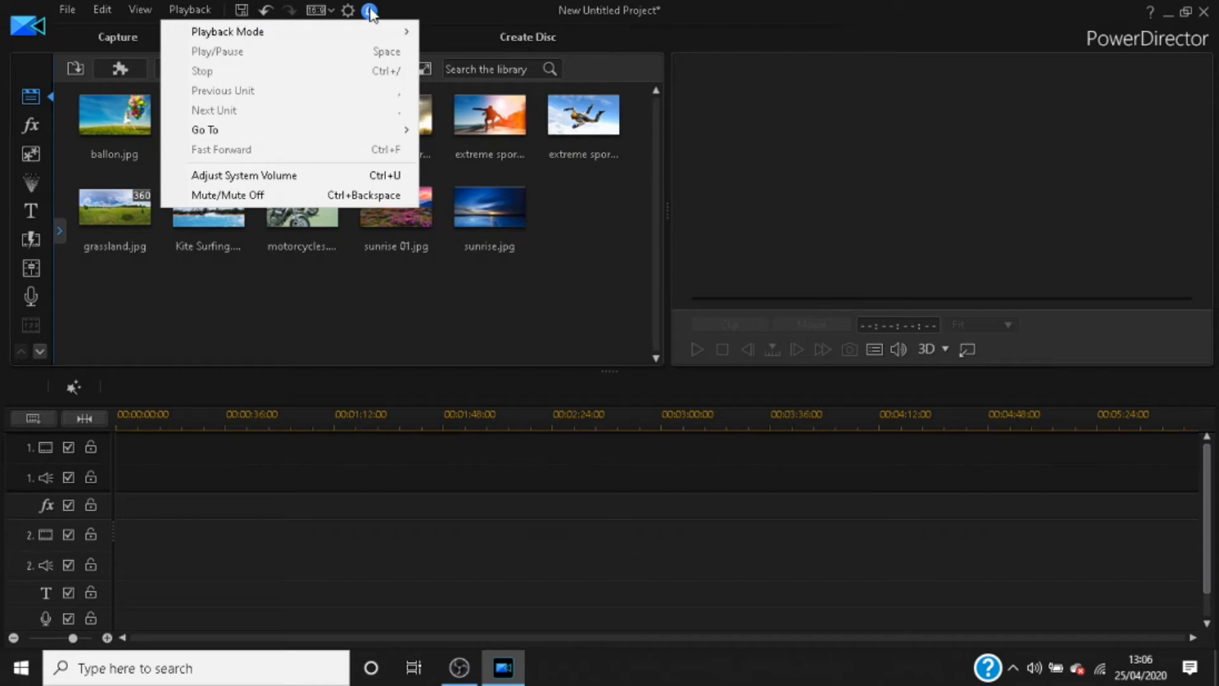
click(599, 234)
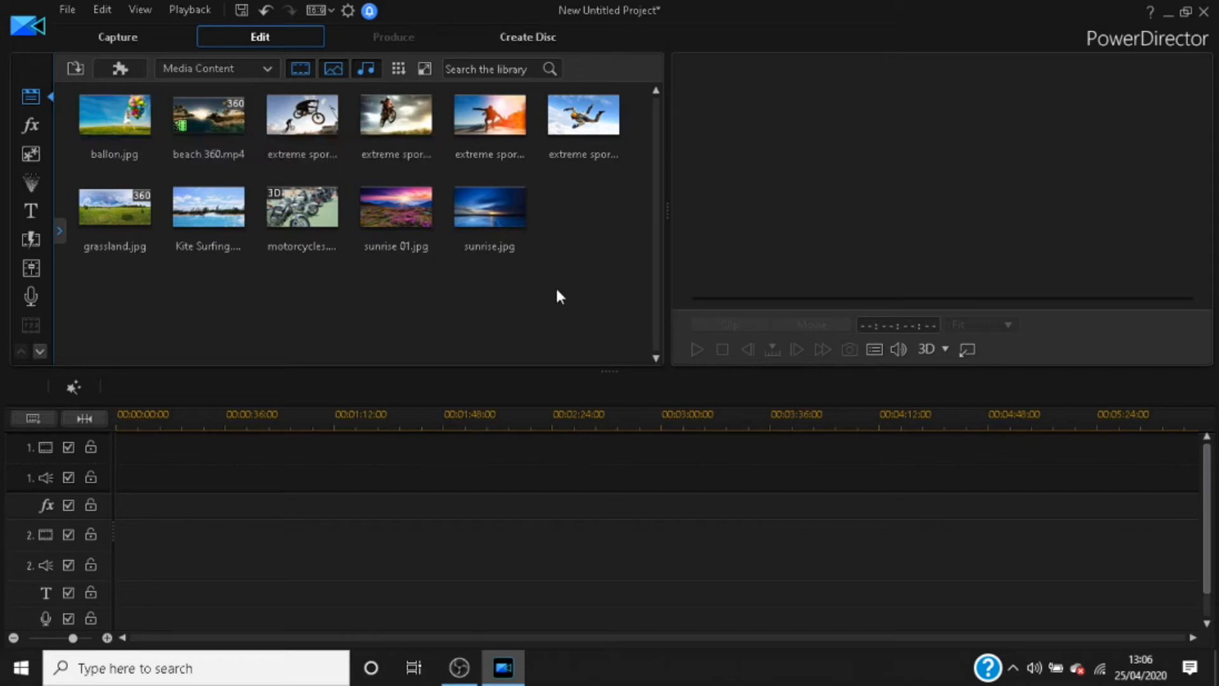
Step: Preview video effects such as Broken Glass, Bubble, Bump Map and Cloud in the effects library, and view the My Favorites category
click(32, 125)
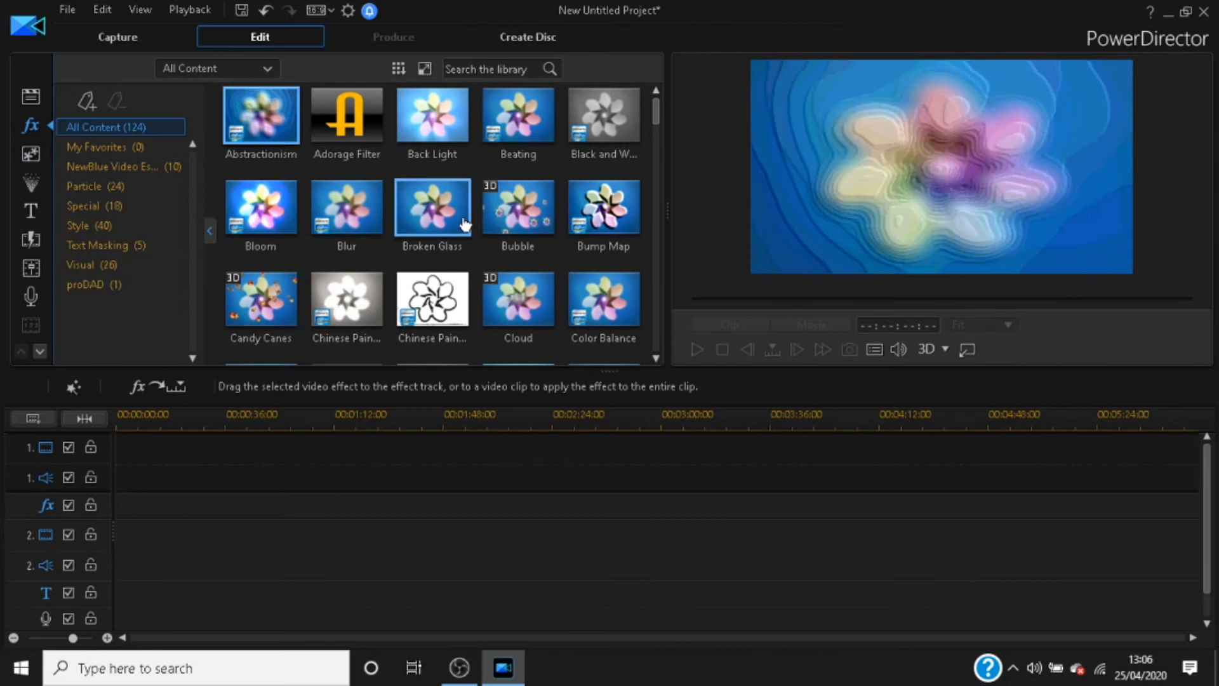
click(432, 206)
click(524, 214)
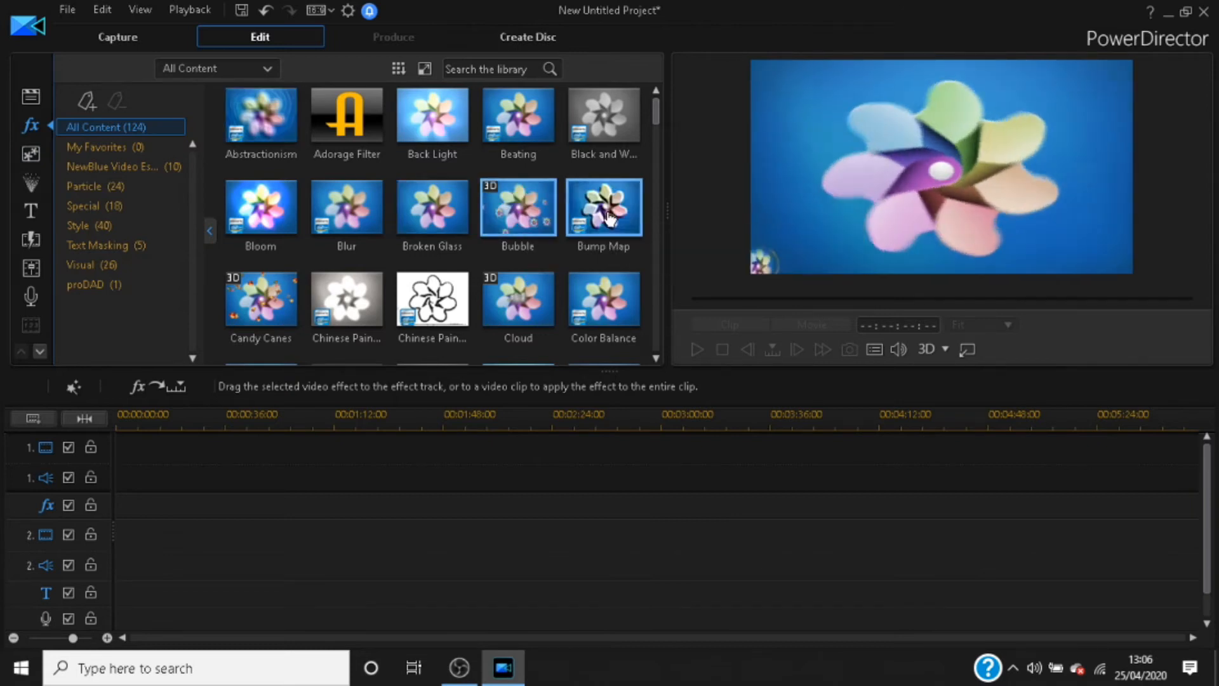
click(603, 207)
click(591, 305)
click(519, 298)
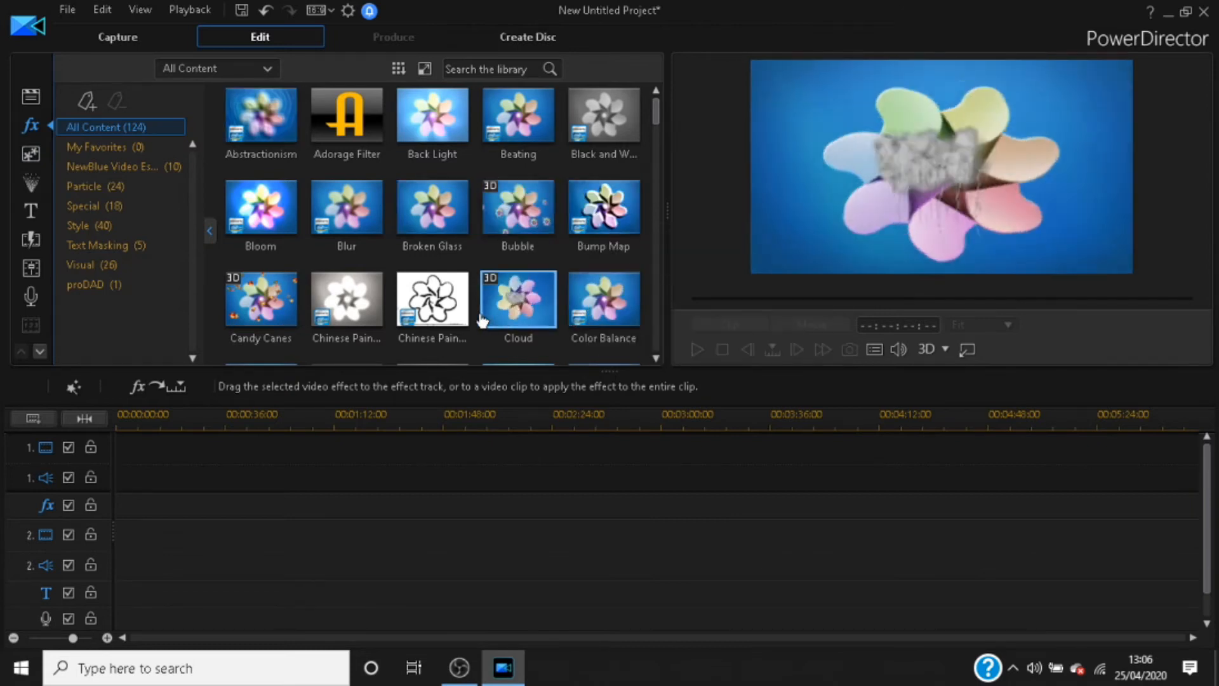
click(118, 150)
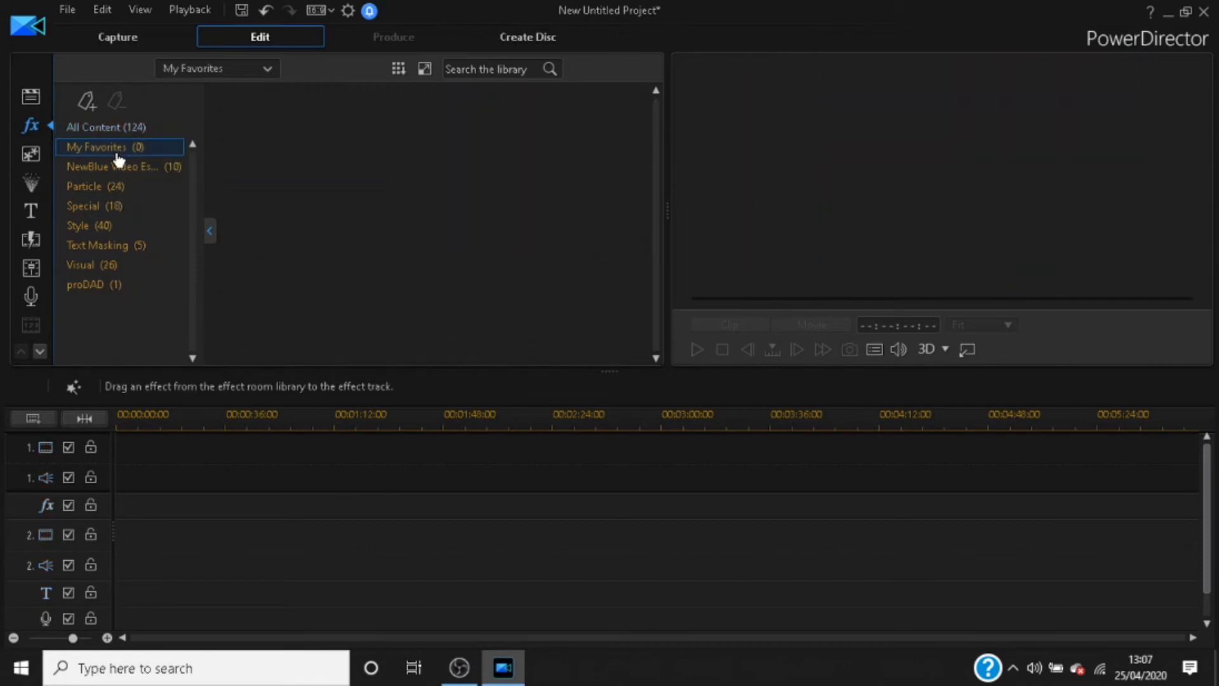
Step: Browse the Downloaded and Particle Frame categories of the particle library
click(28, 184)
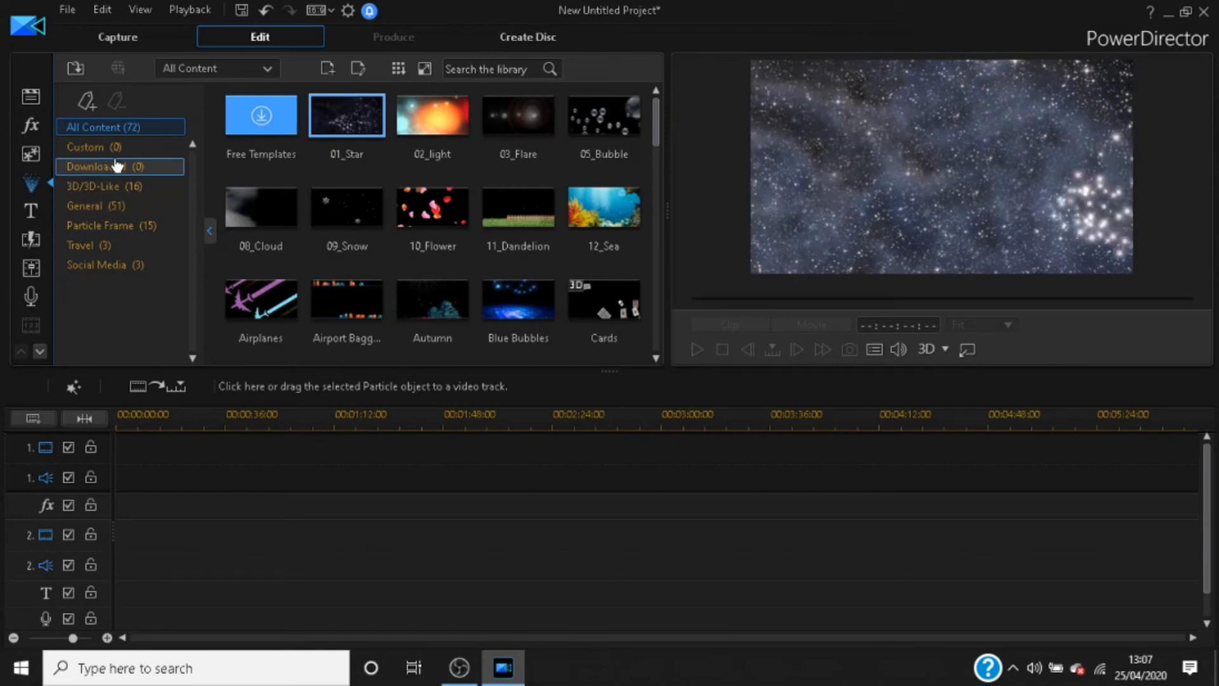
click(102, 167)
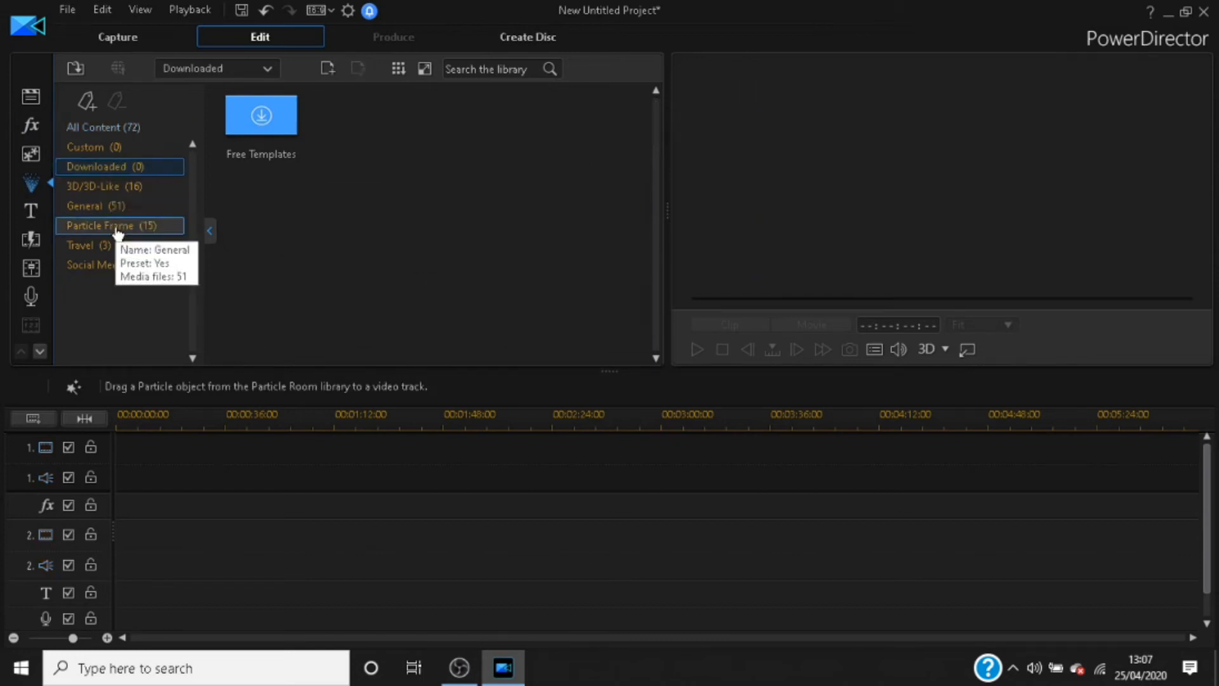
click(117, 227)
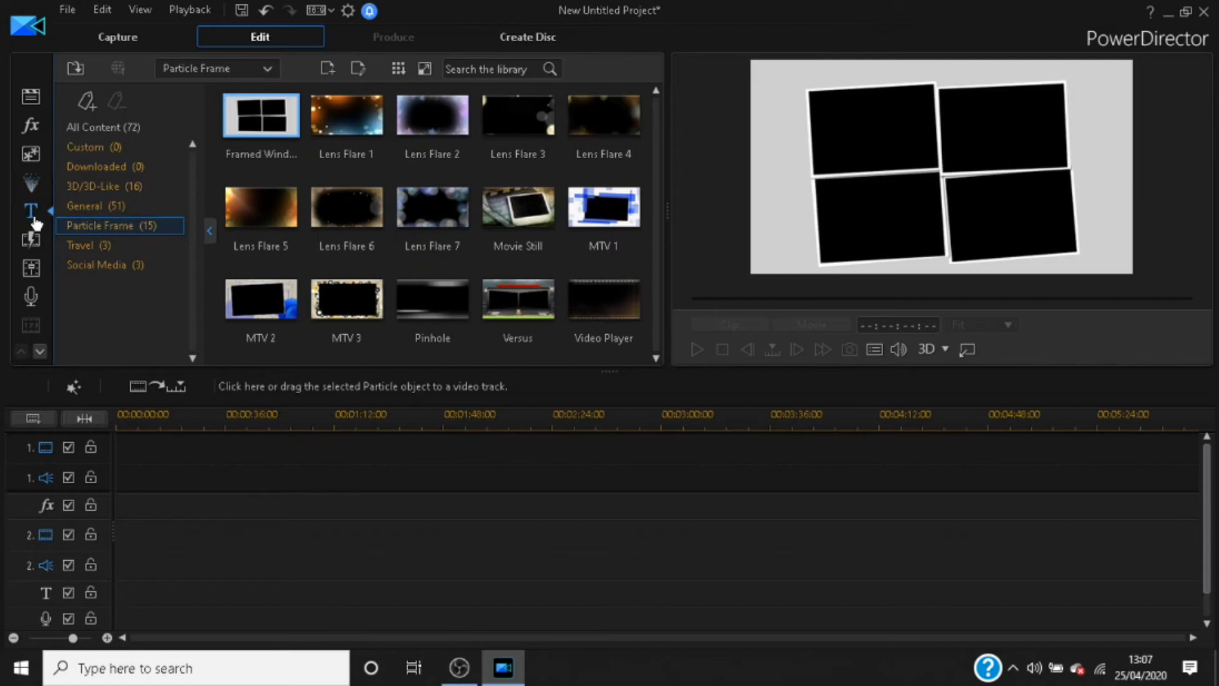
Step: View the title templates and preview the Fade transition in the General transitions category
click(31, 211)
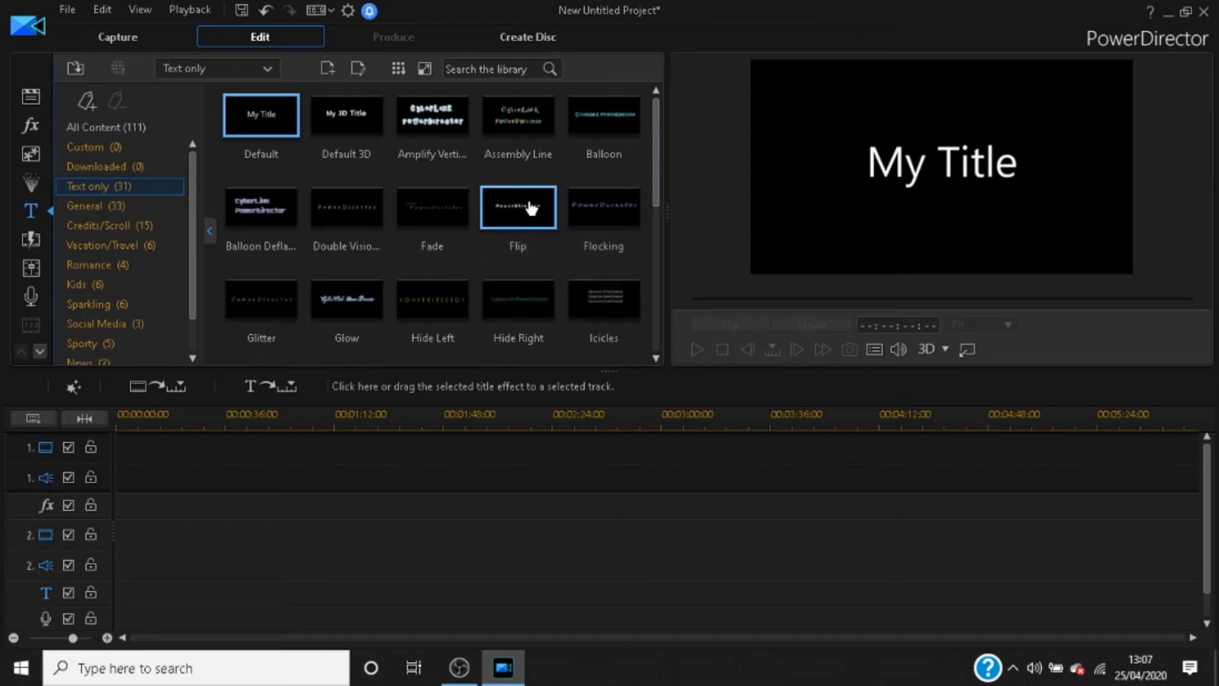
click(31, 239)
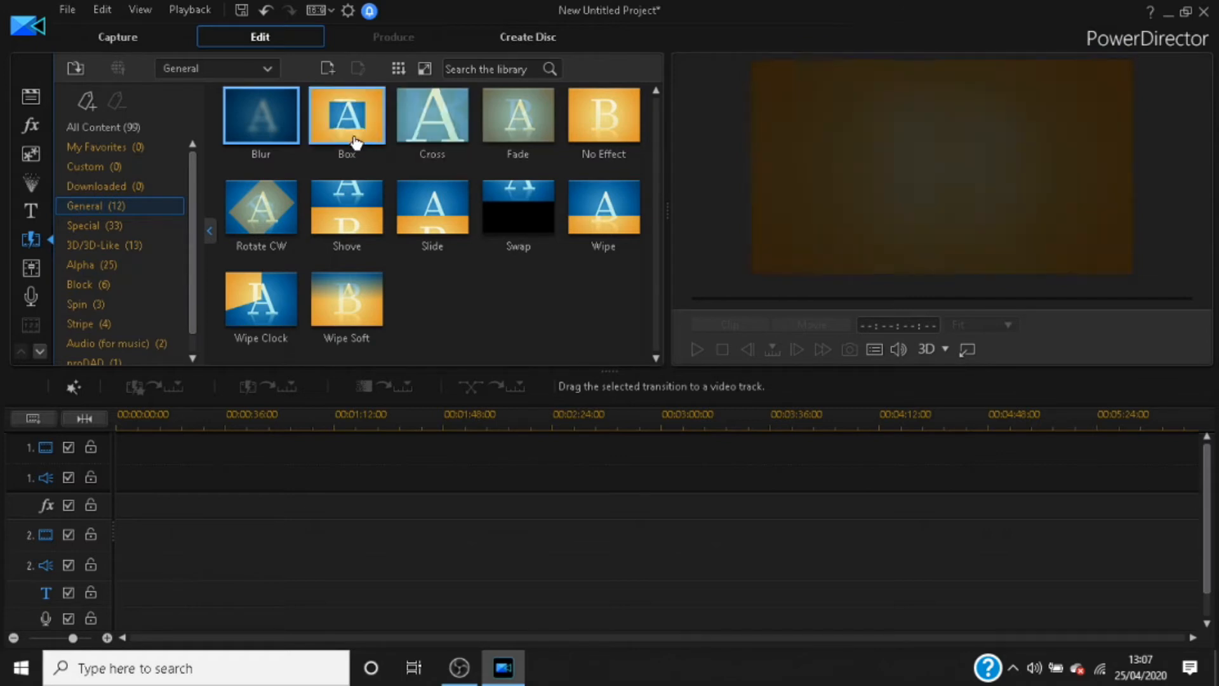
click(506, 132)
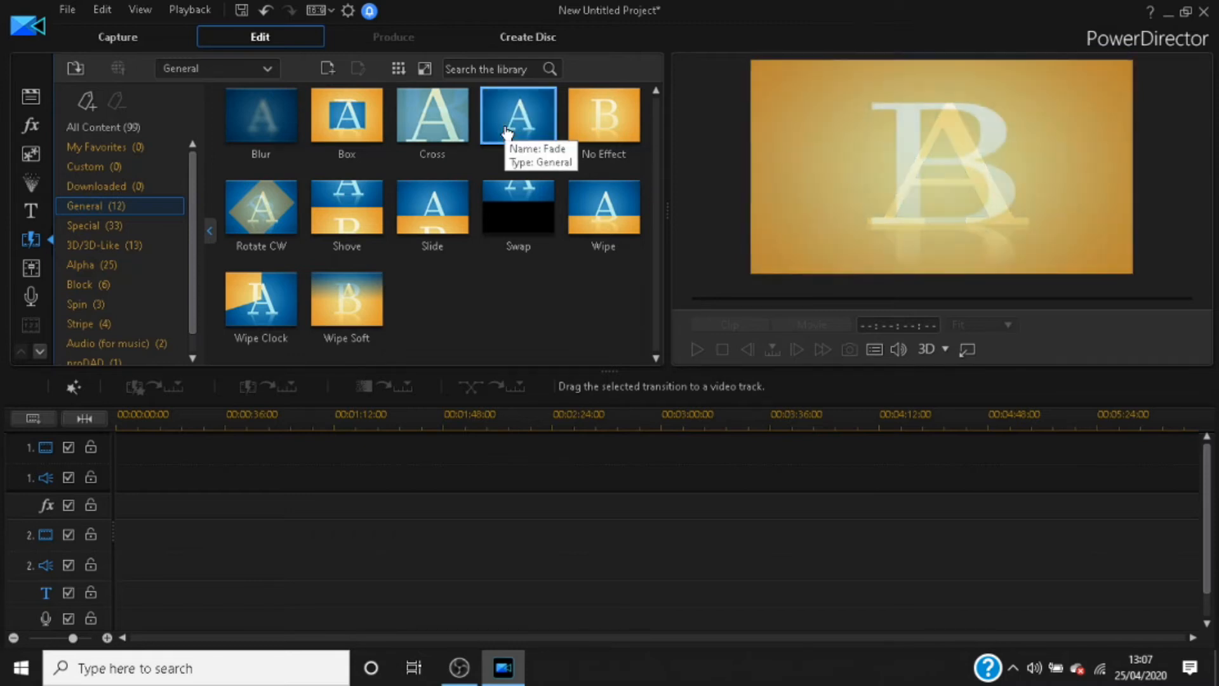
Step: View the audio mixing and voice-over recording controls, and return to the media library
click(25, 280)
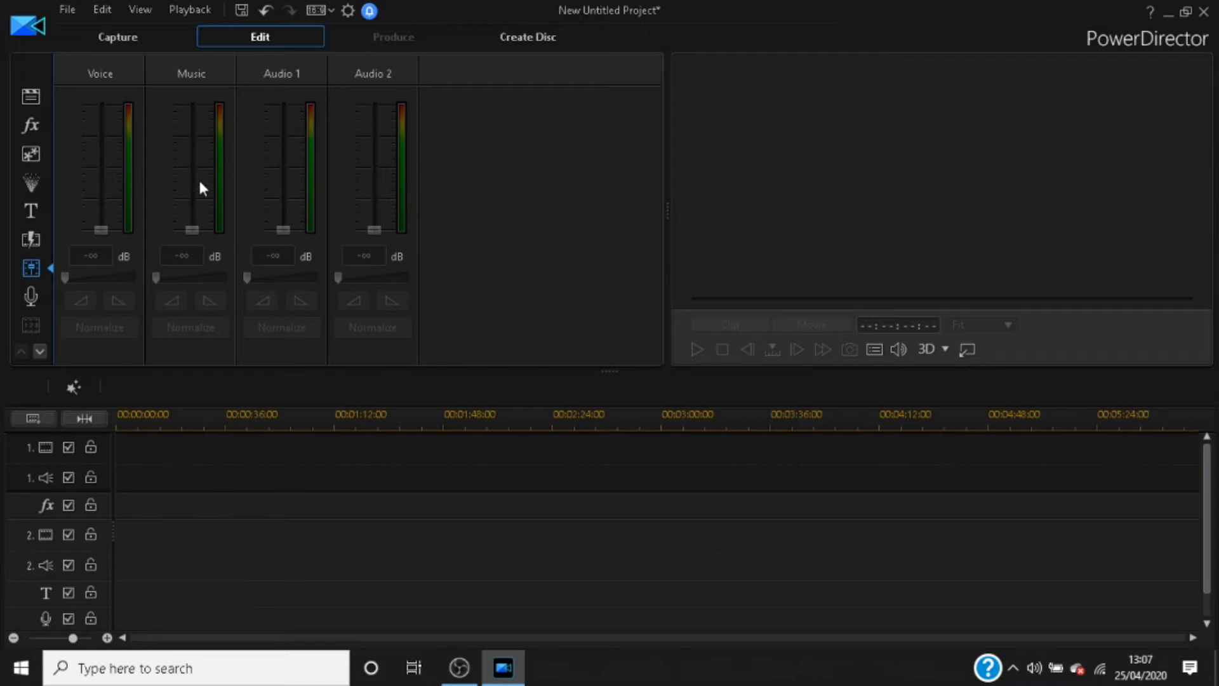
click(34, 297)
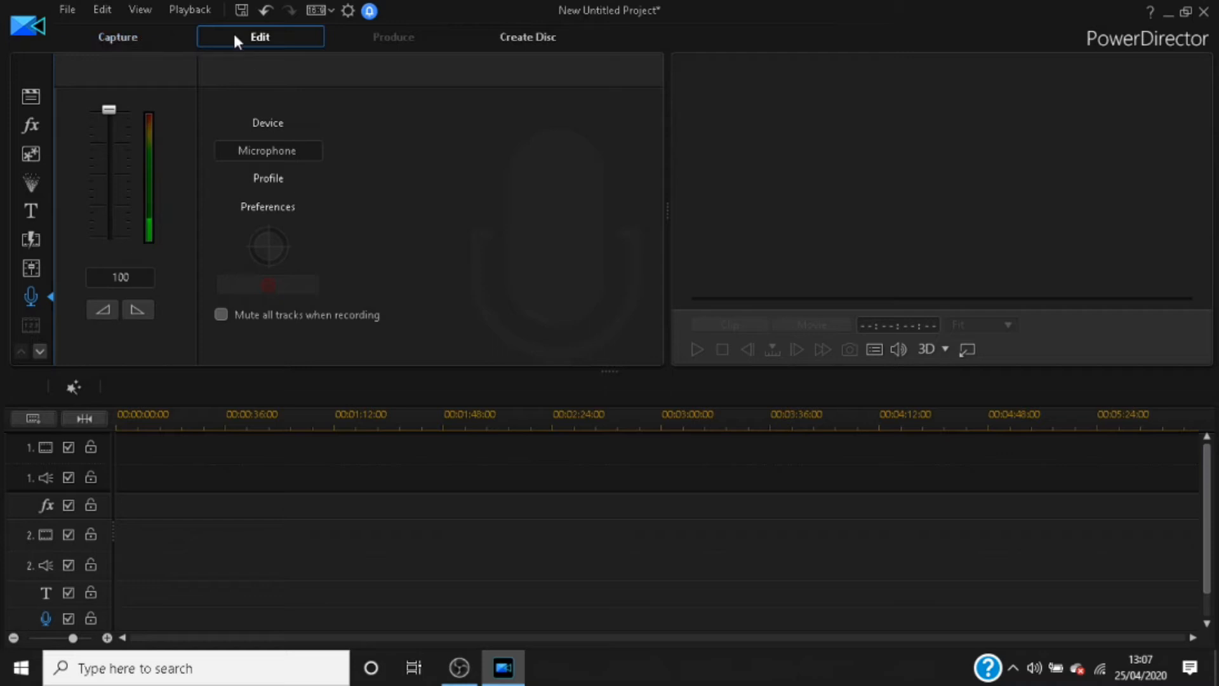
click(31, 94)
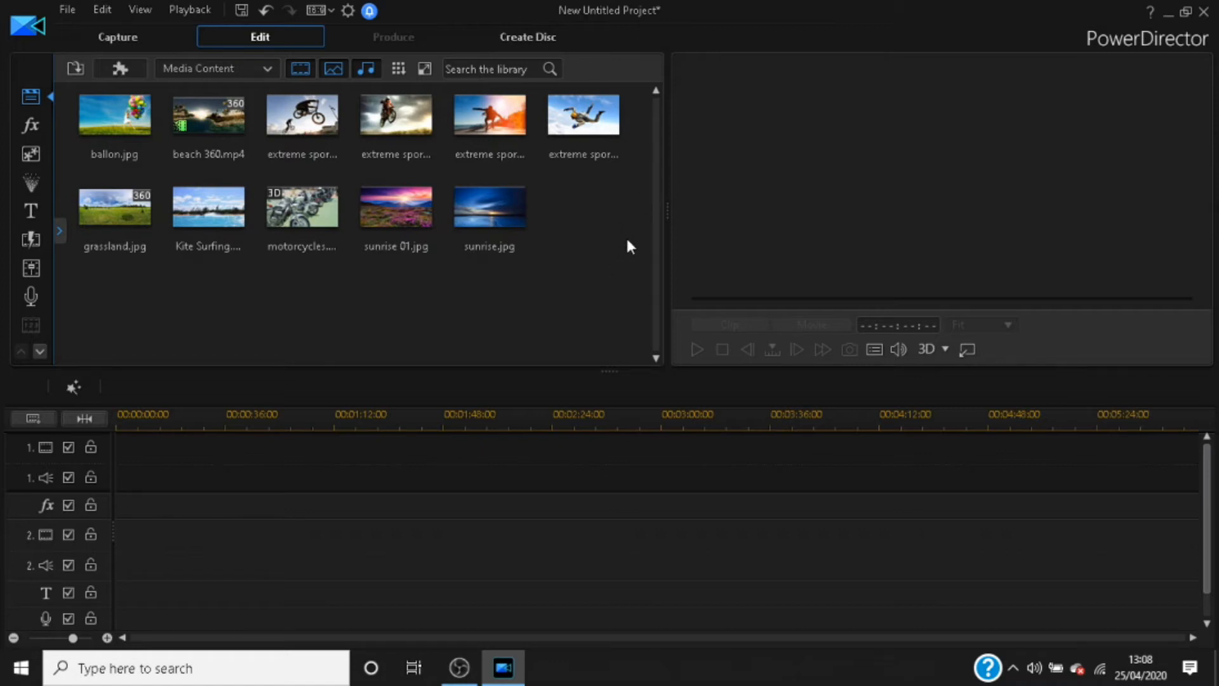
Step: Import all the media files from the Tutorial Files folder: Chill Day, highhopefront, Intro, Me Intro and Outro
click(74, 67)
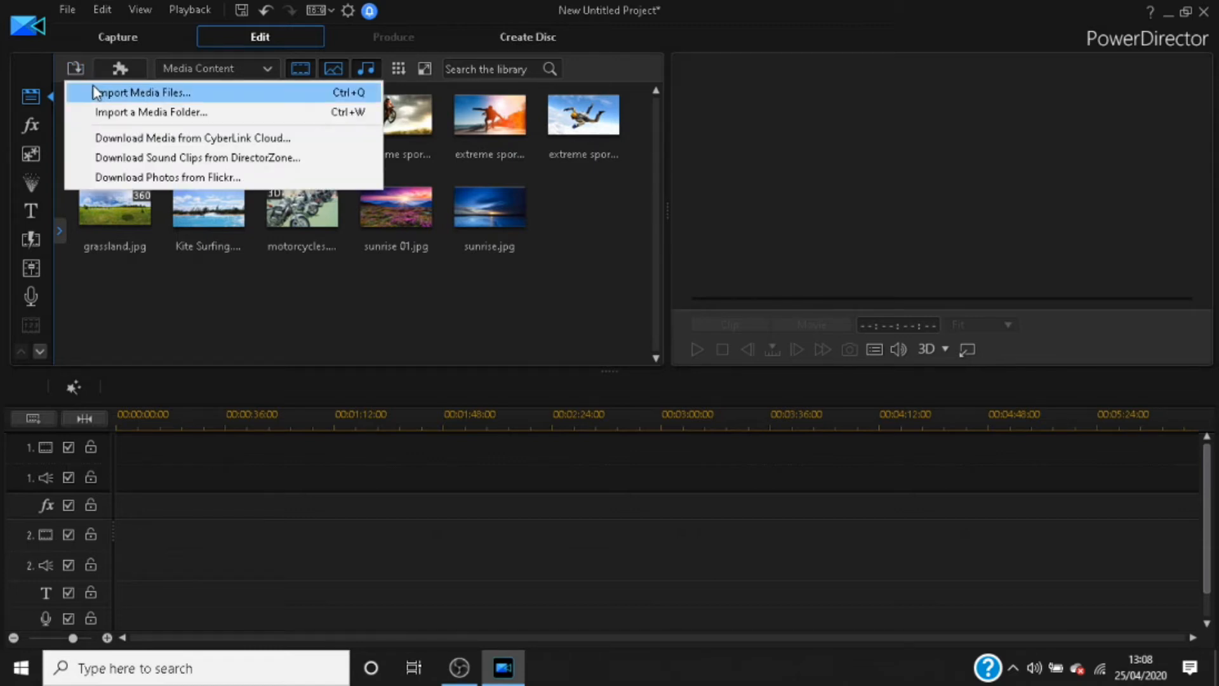
click(94, 91)
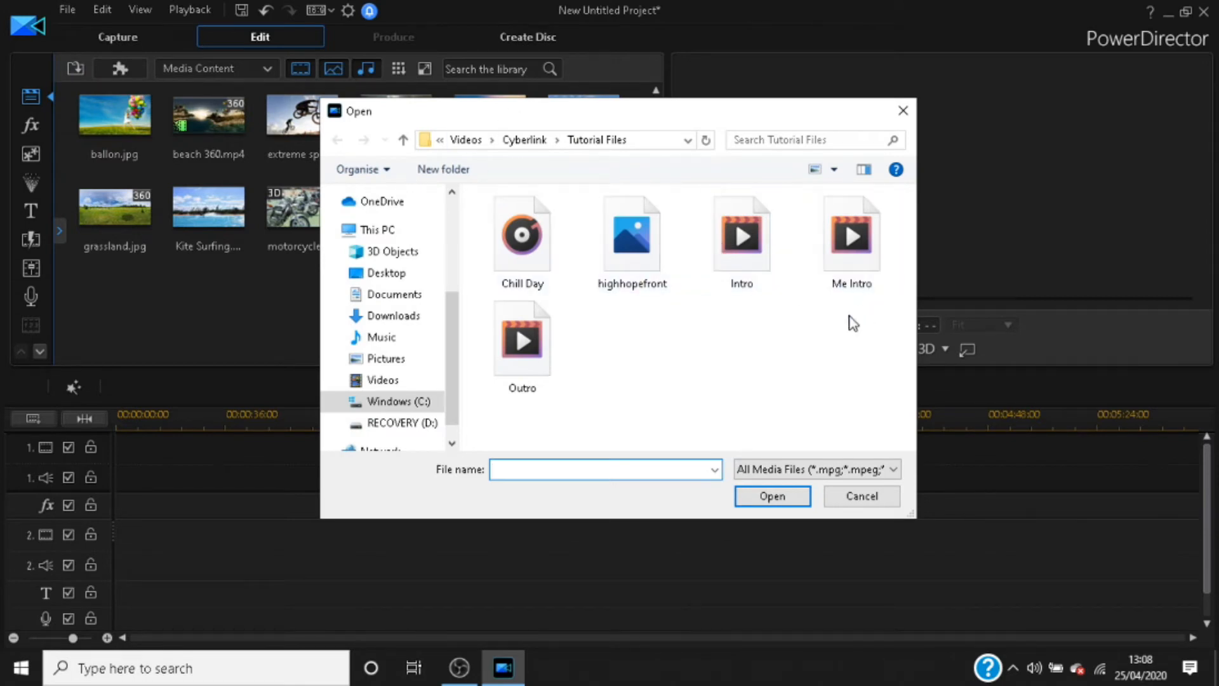
click(849, 380)
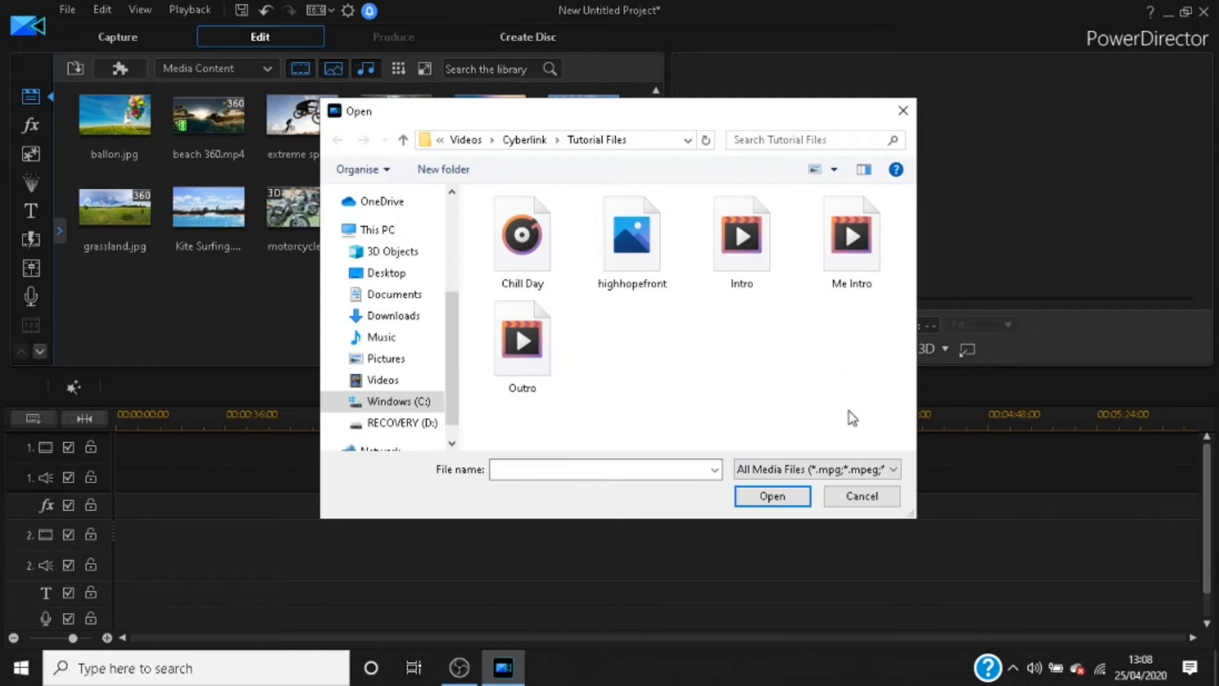
drag(852, 409, 871, 306)
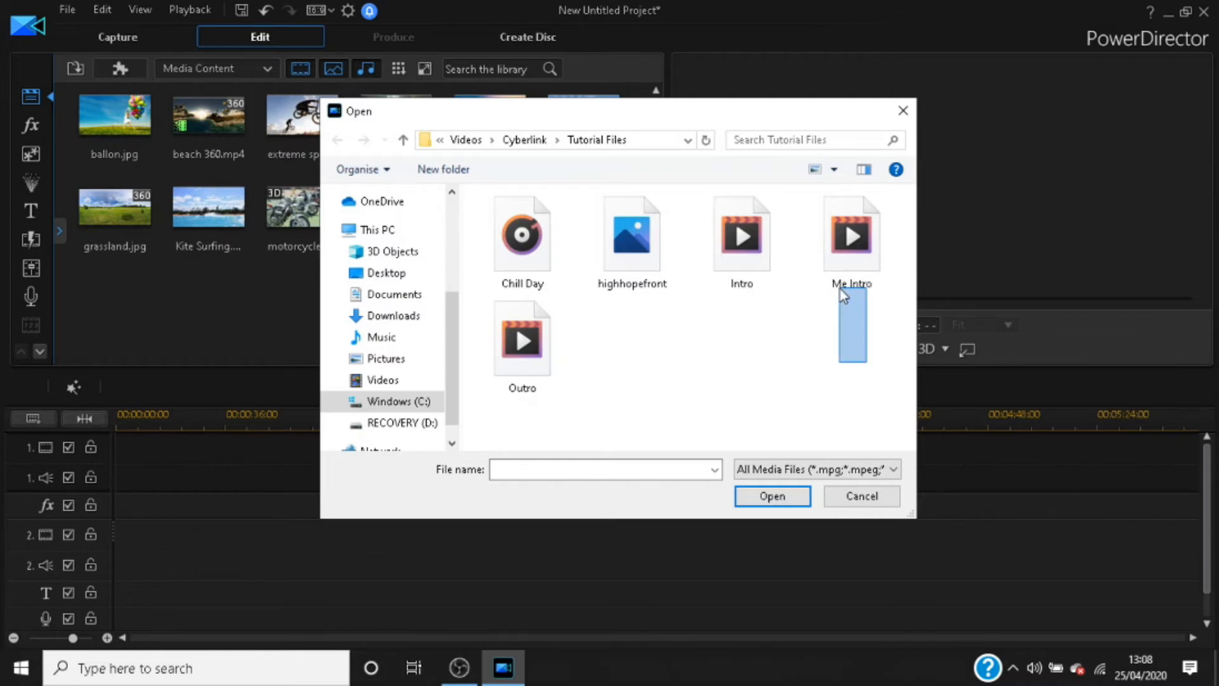
drag(840, 288, 481, 188)
click(788, 499)
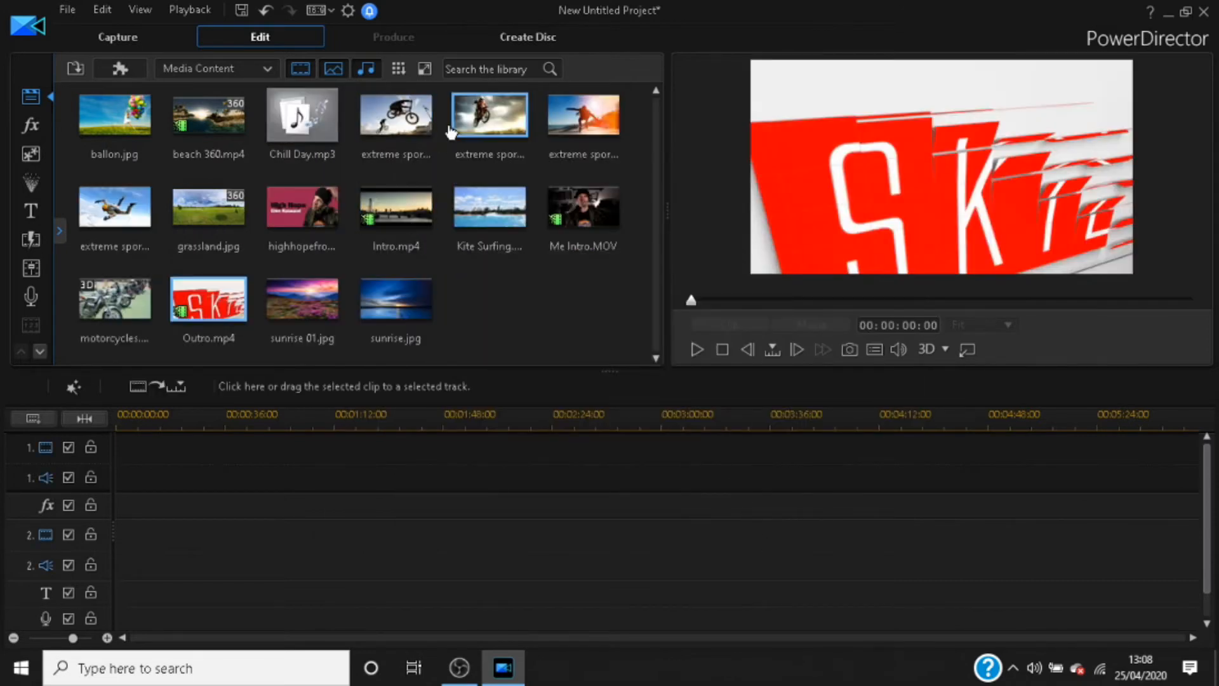
Step: Preview the imported highhopefront image and the Intro, Me Intro and Outro videos in the media library
click(321, 200)
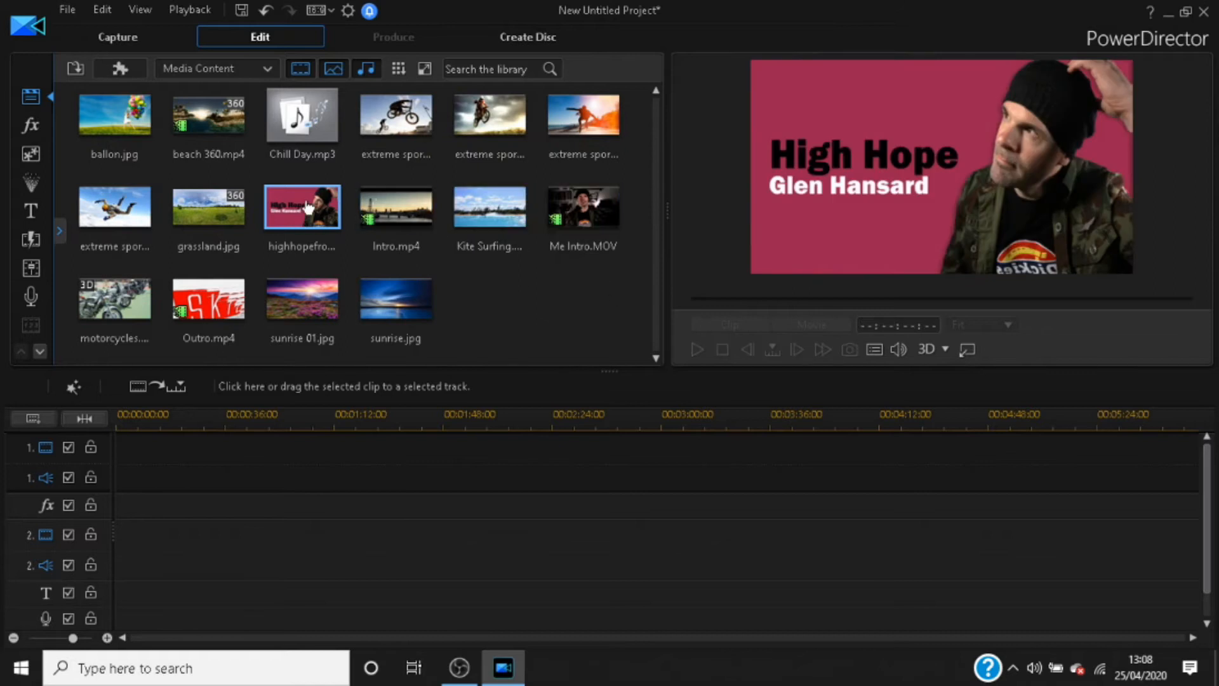
click(399, 216)
click(337, 222)
click(371, 219)
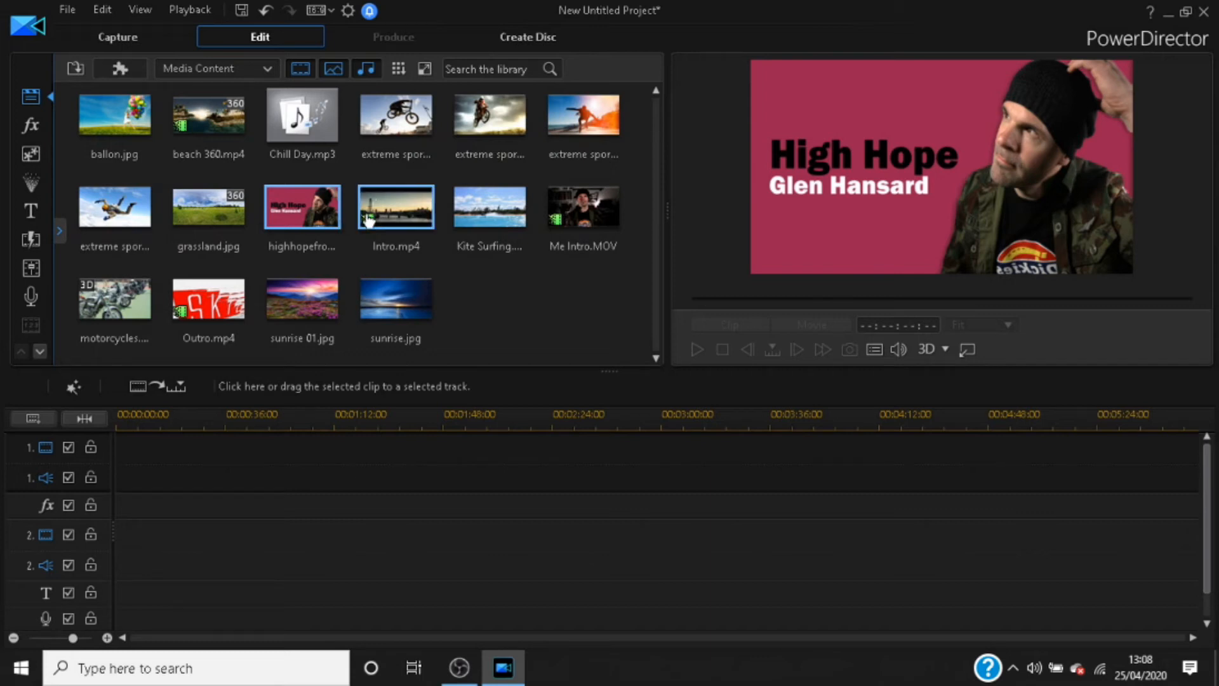
click(573, 218)
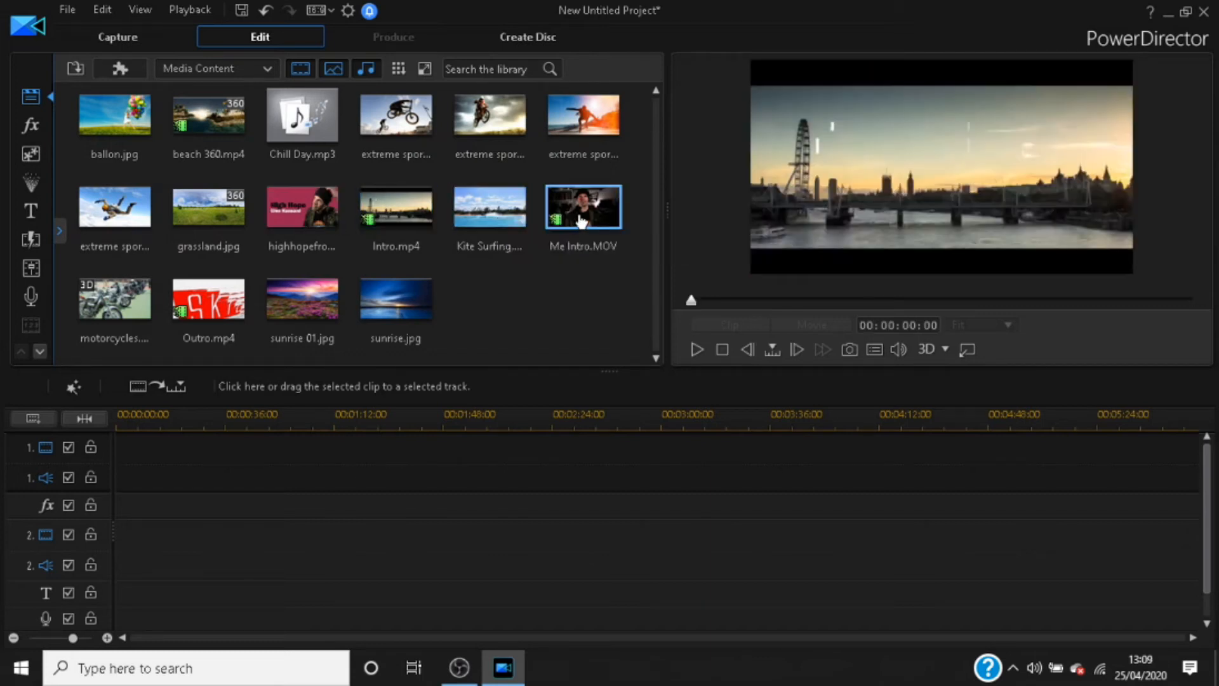
click(219, 310)
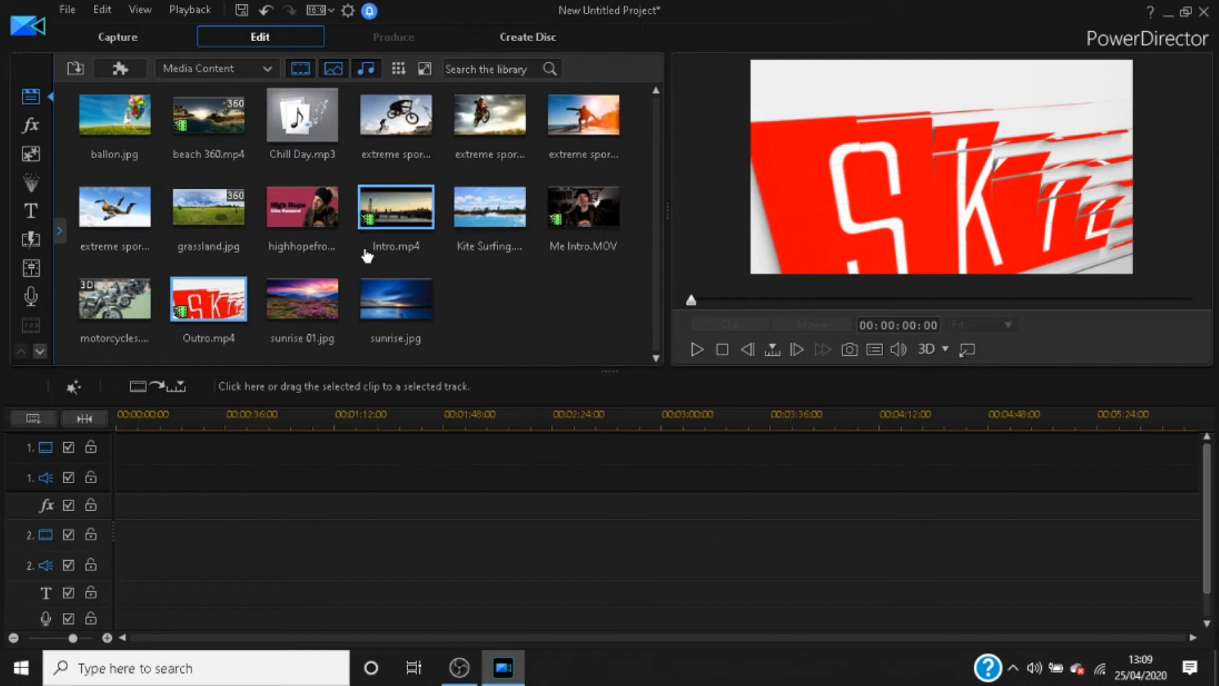
Step: Place the highhopefront image at the start of video track 1 on the timeline
click(300, 204)
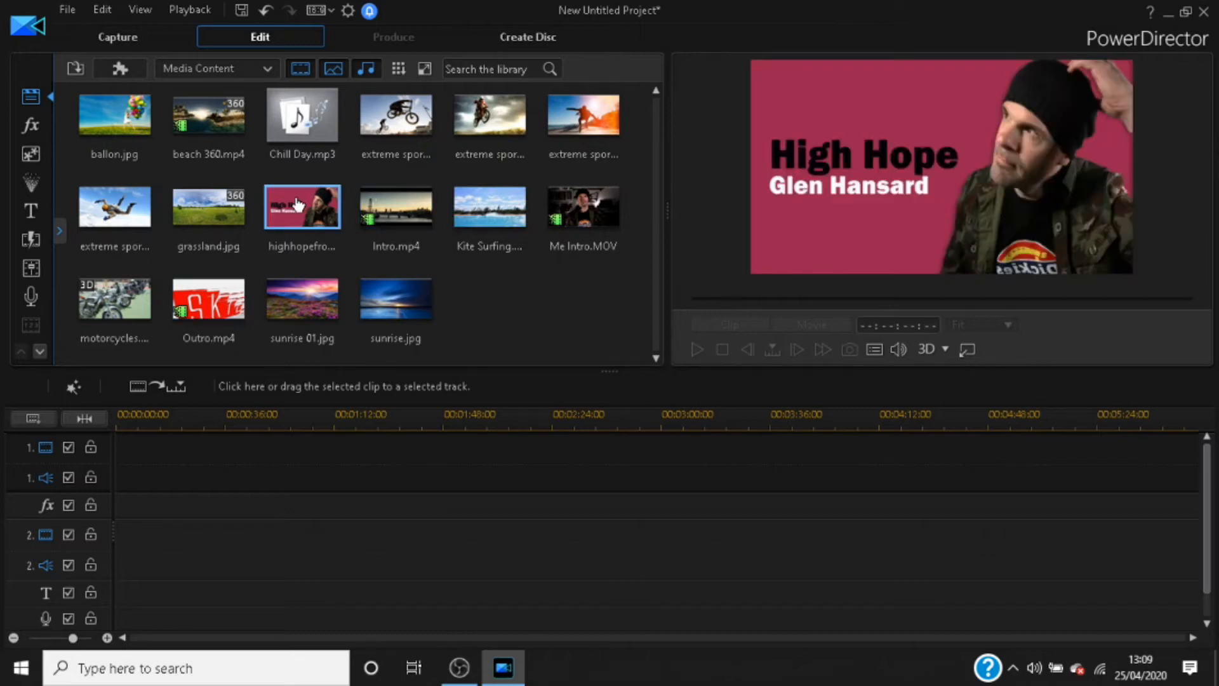
drag(301, 214, 114, 457)
drag(114, 457, 115, 452)
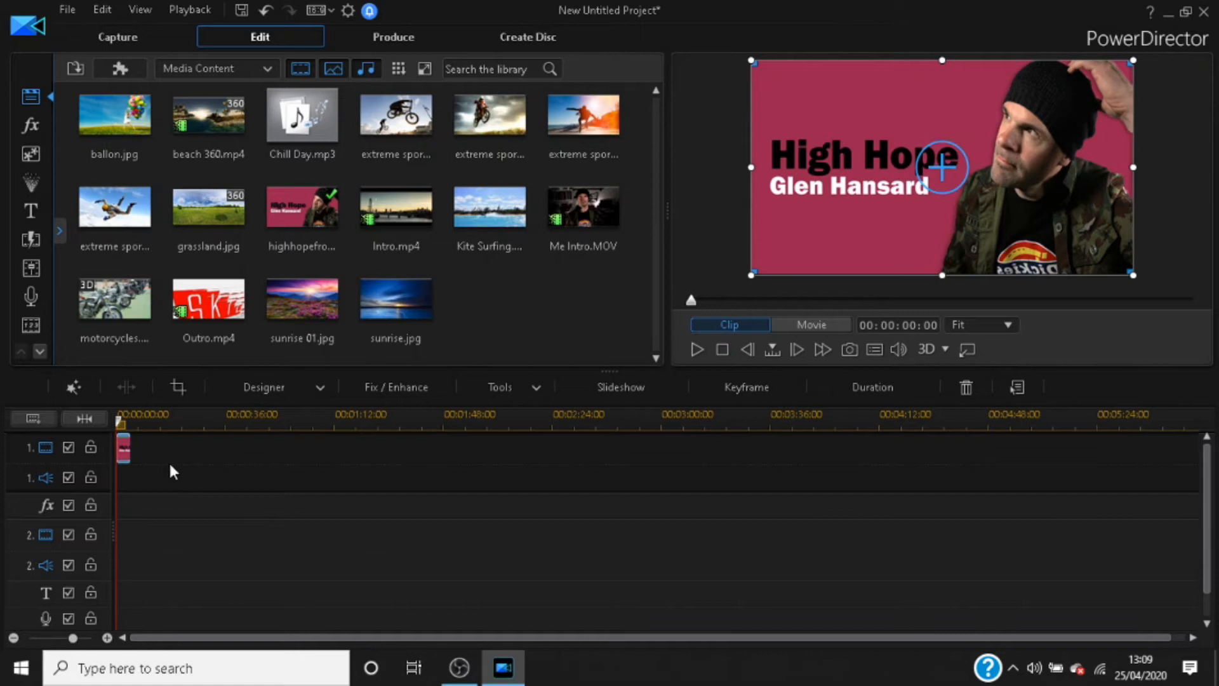
scroll(171, 469, up, 5)
scroll(170, 469, down, 3)
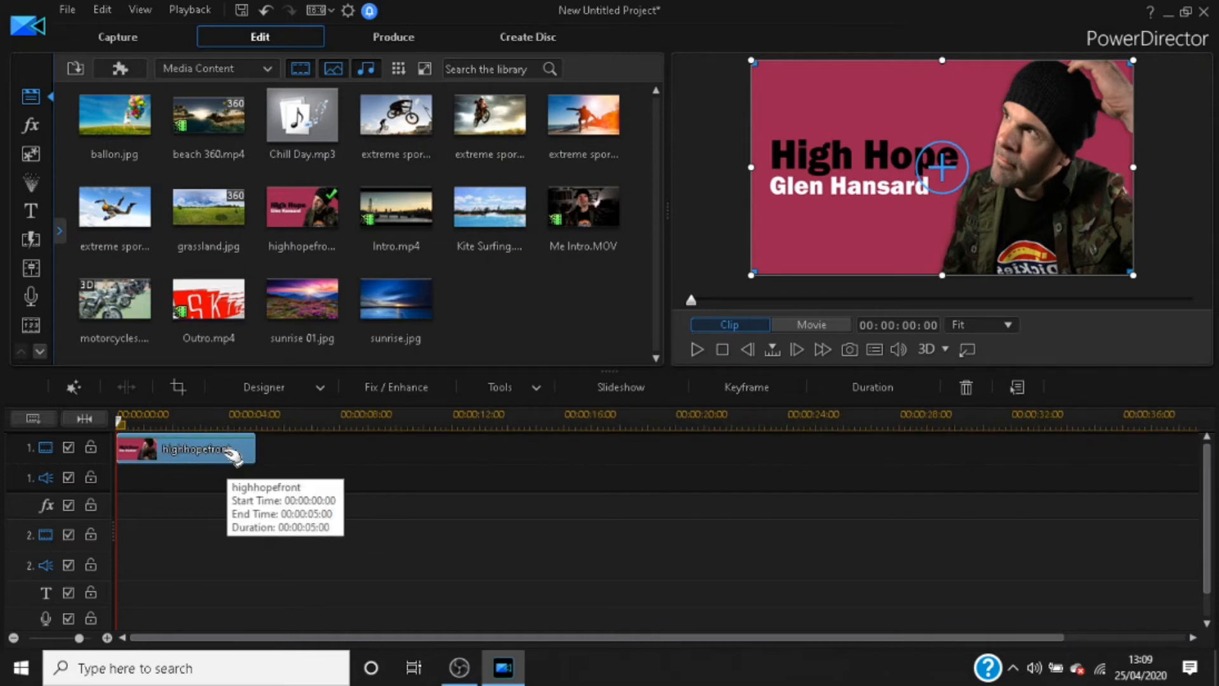
scroll(230, 464, up, 1)
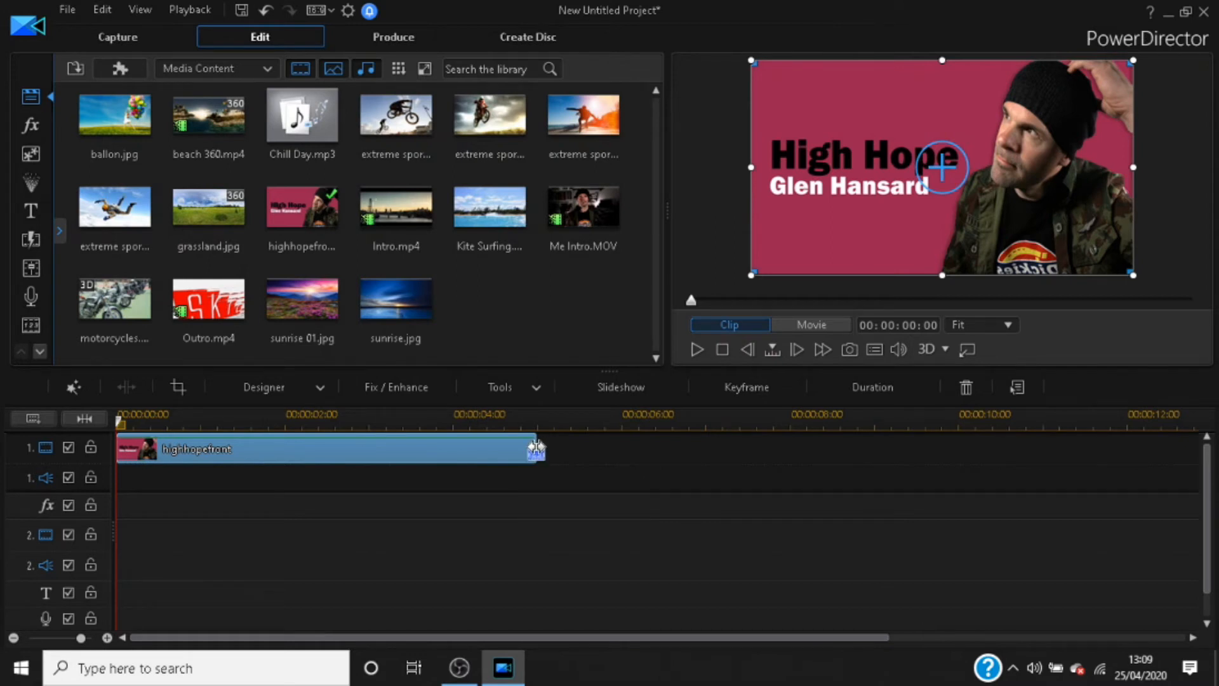
Step: Shorten the highhopefront image clip to 3 seconds 10 frames and place the Intro video directly after it on video track 1
drag(536, 448, 401, 456)
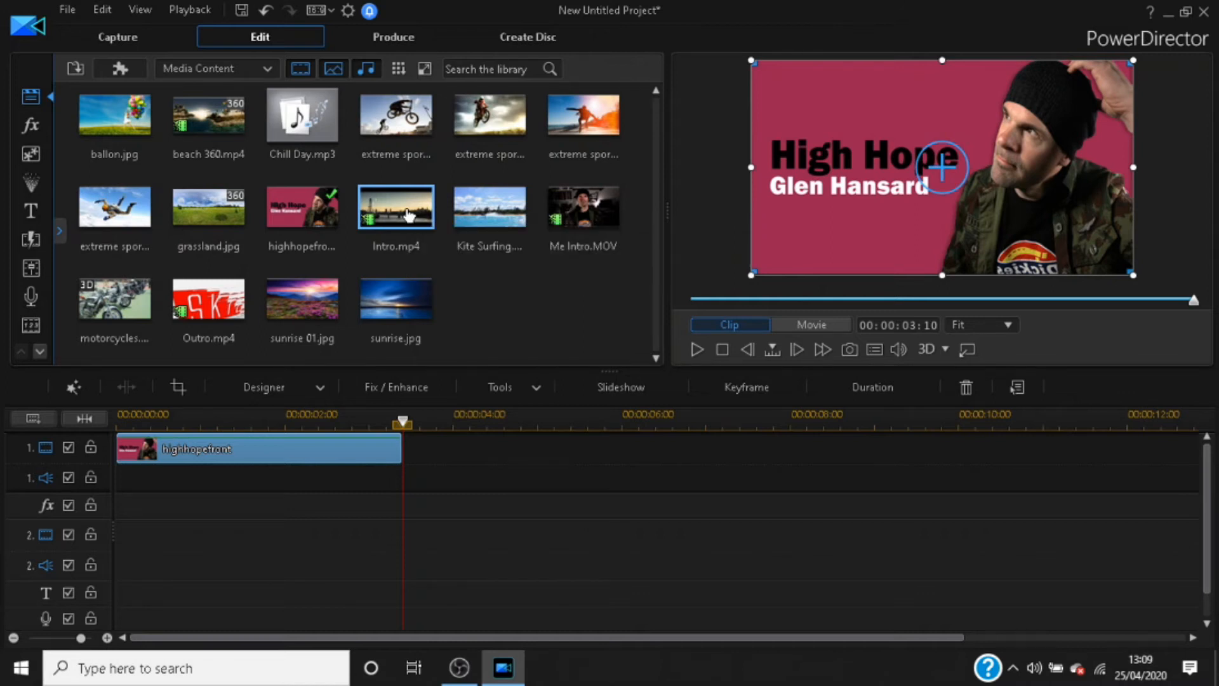
mouse_move(409, 216)
mouse_down()
mouse_move(493, 440)
mouse_move(444, 443)
mouse_move(404, 470)
mouse_up()
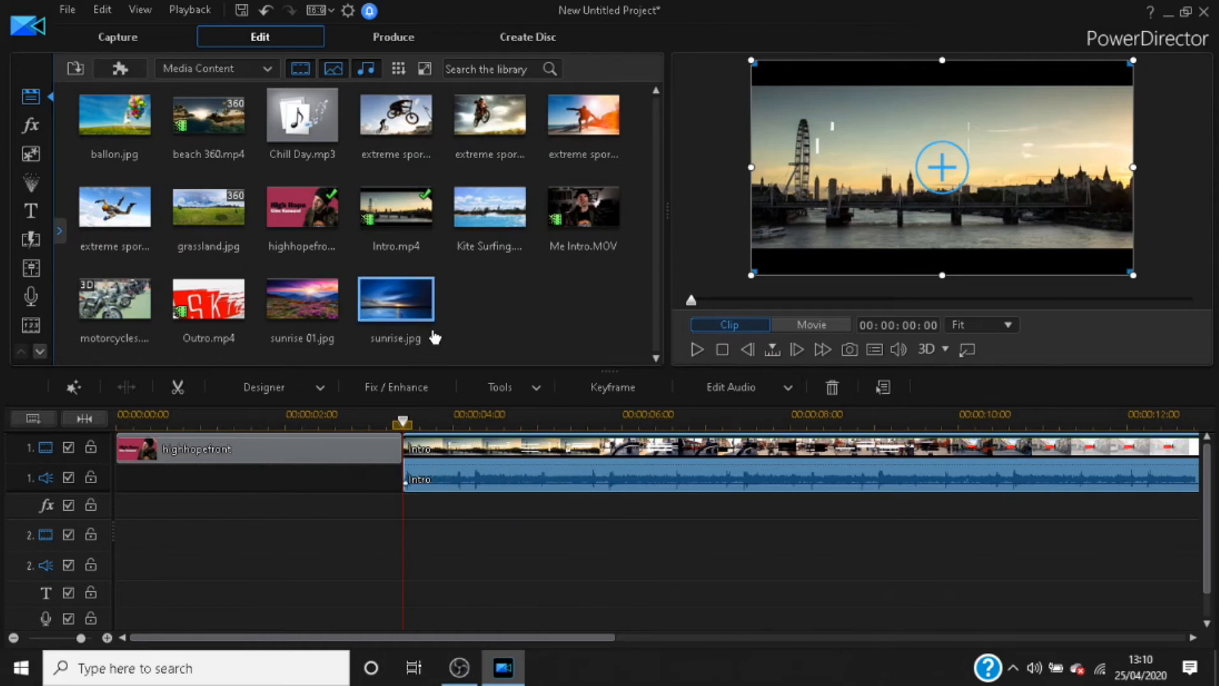
Step: Add the Me Intro and Outro videos end to end after the Intro clip on video track 1
scroll(366, 499, down, 5)
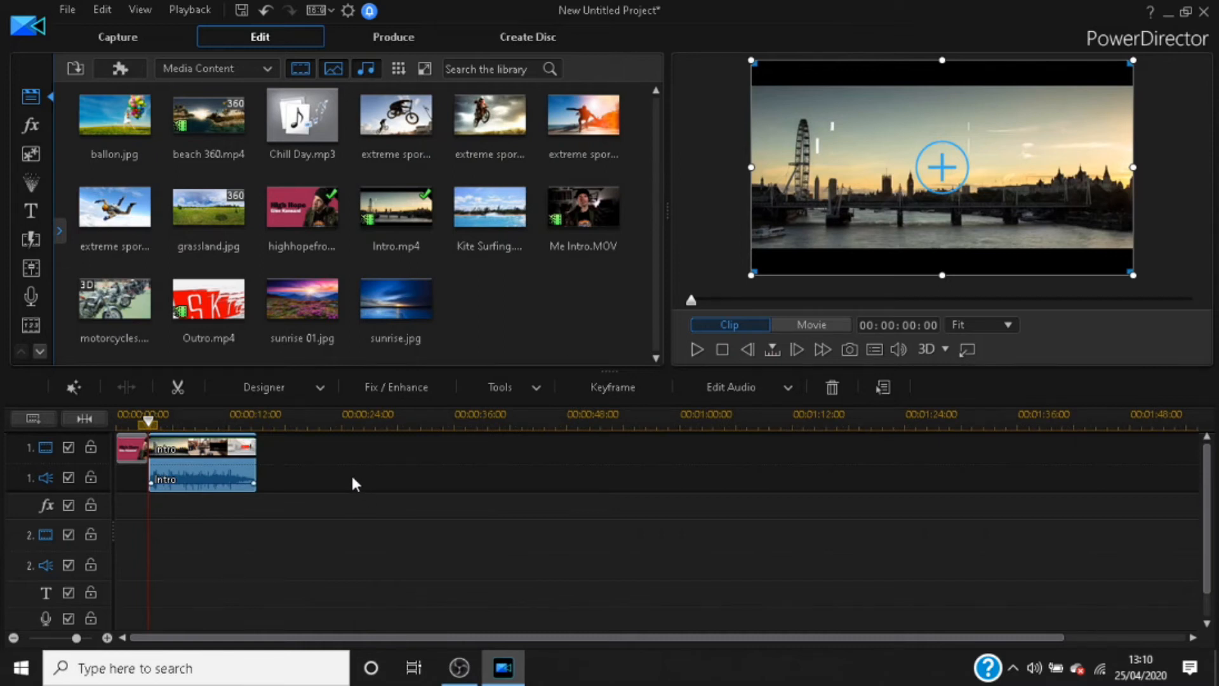
scroll(351, 472, up, 3)
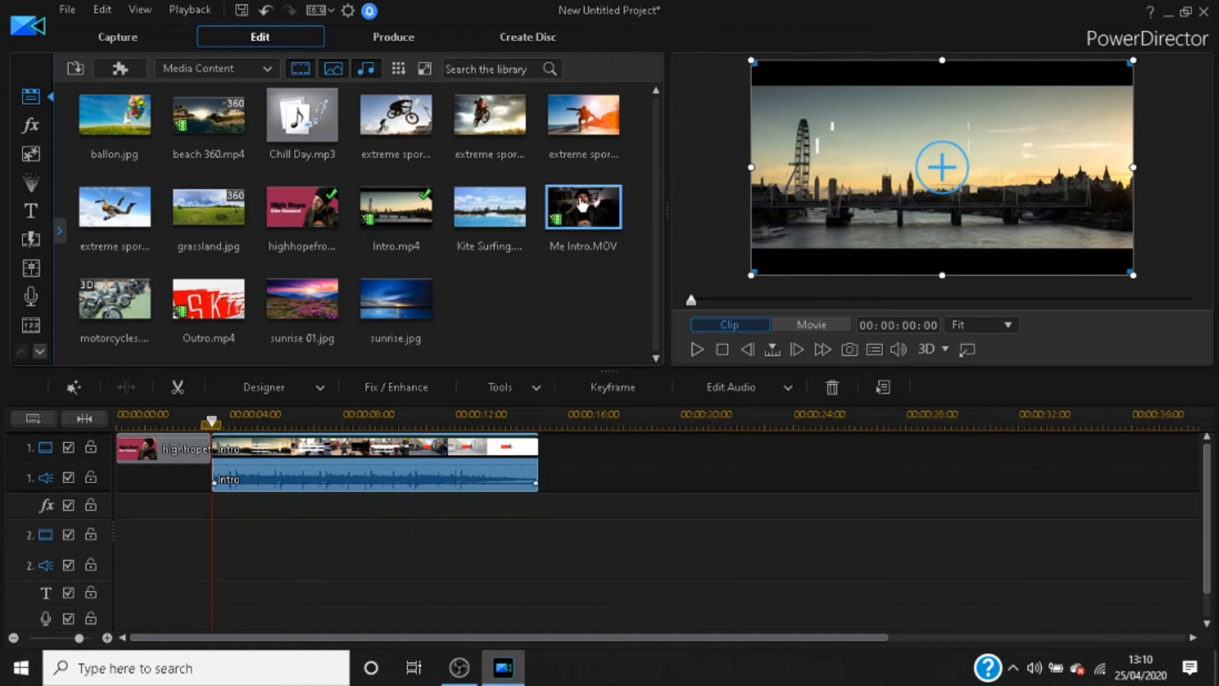
drag(565, 209, 539, 484)
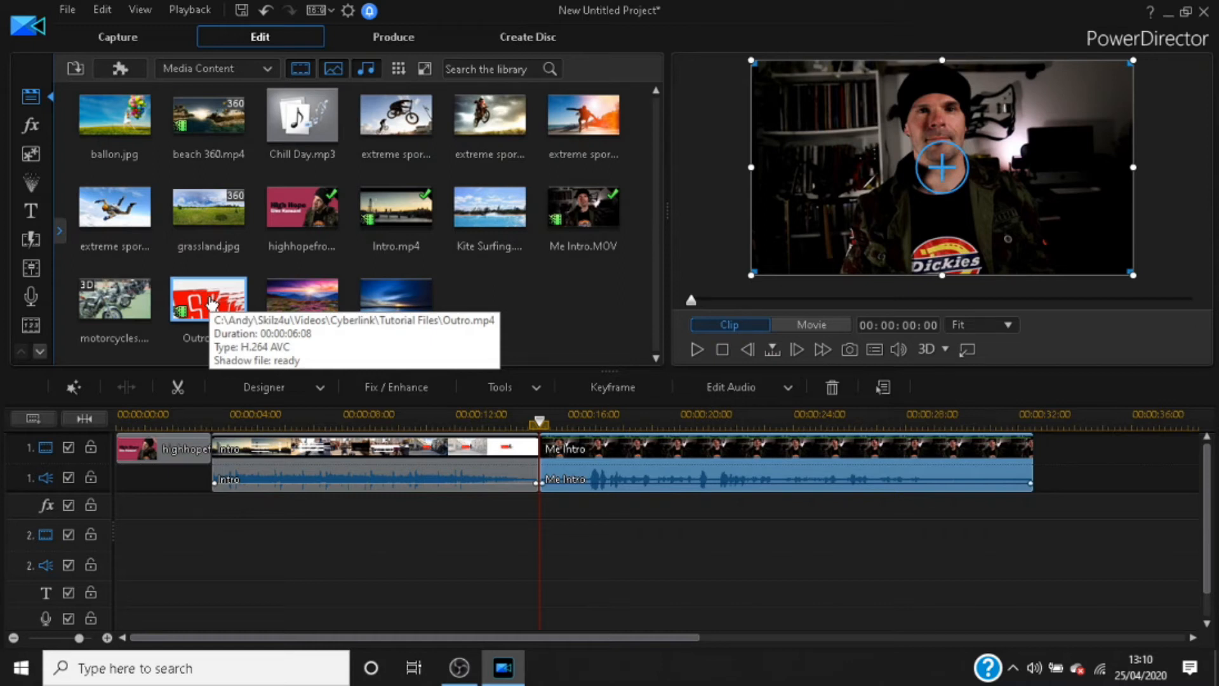
drag(212, 304, 1034, 488)
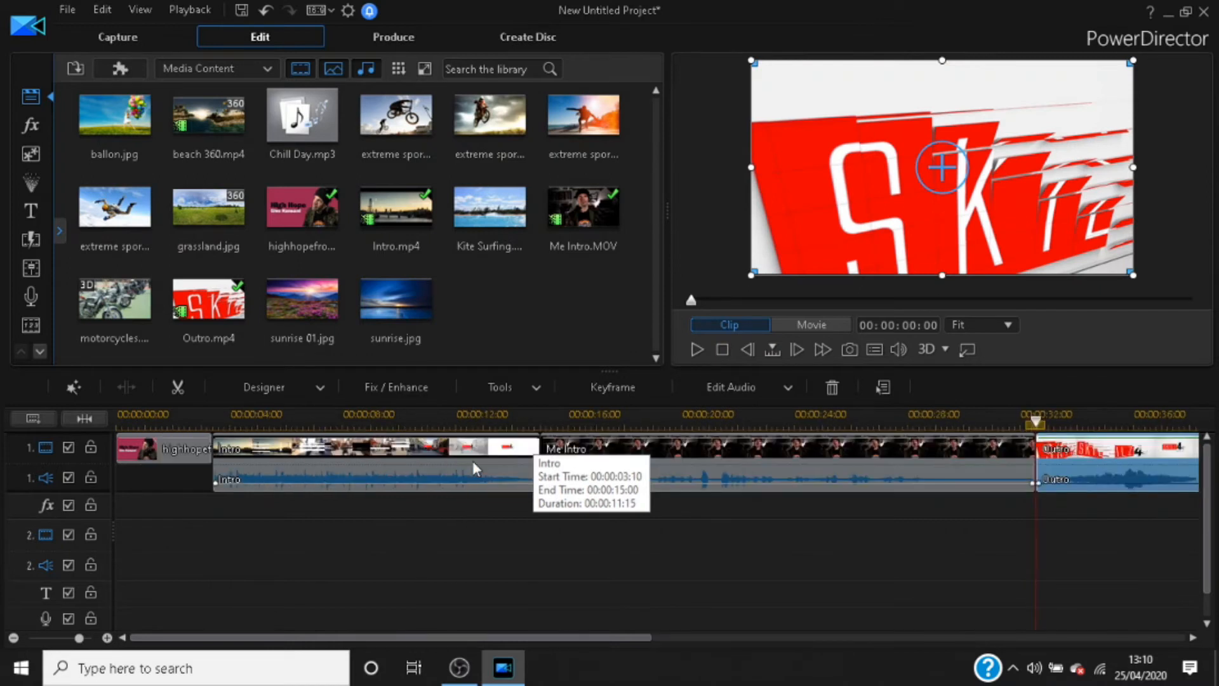
Step: Play back the assembled sequence from near the end of the highhopefront image, skipping ahead to check the change from Me Intro to Outro
scroll(473, 464, down, 3)
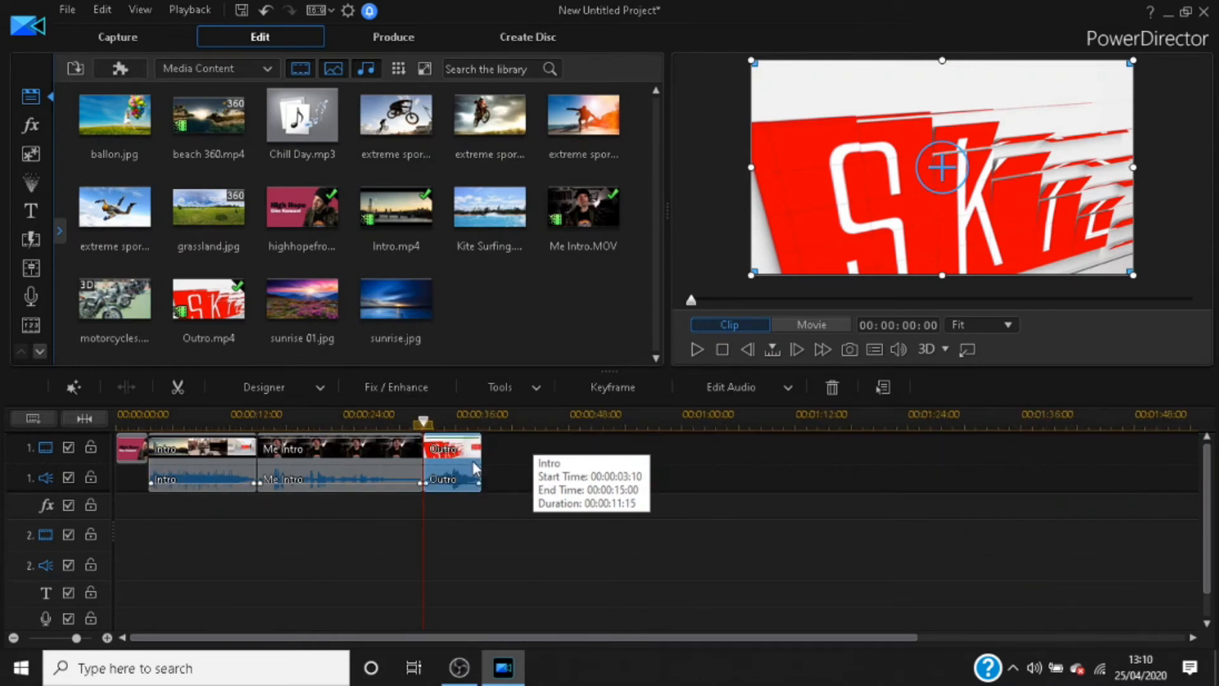
click(439, 432)
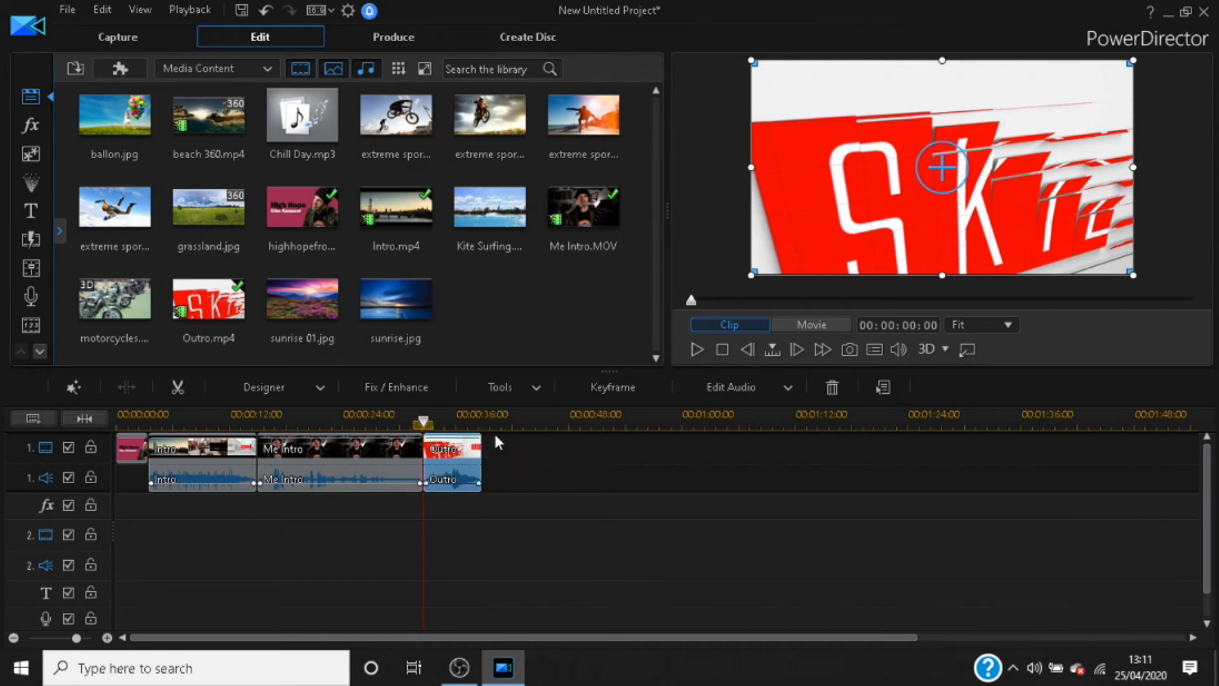
scroll(559, 445, up, 3)
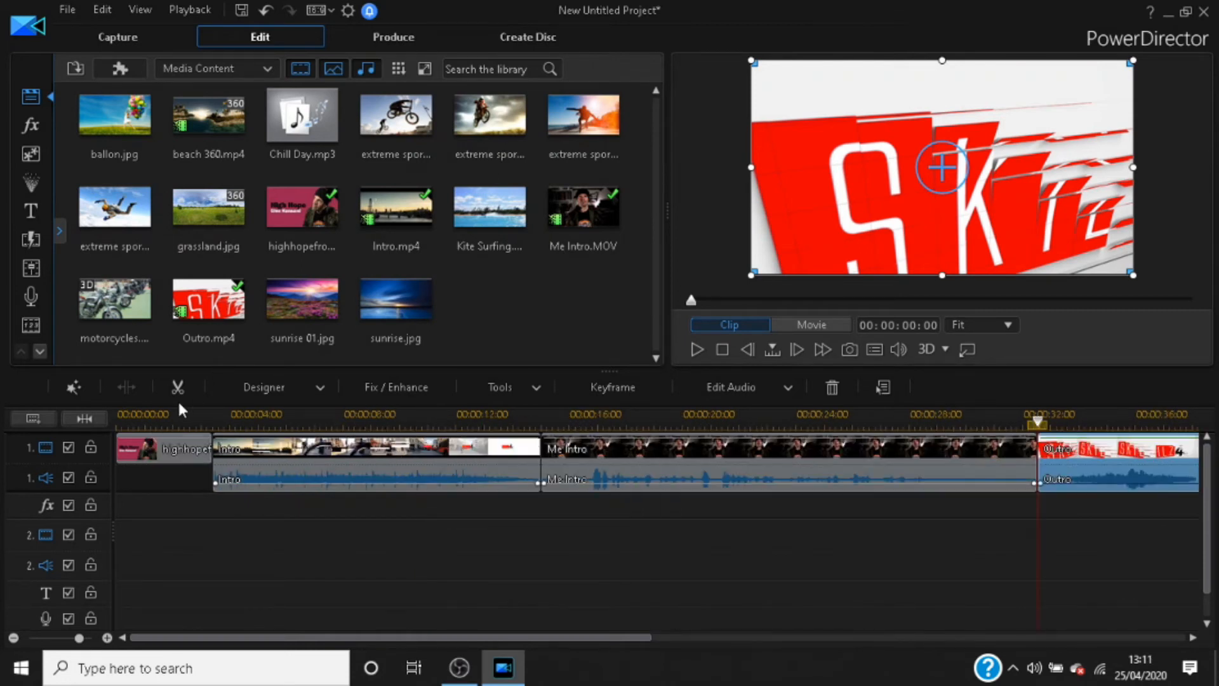
click(182, 418)
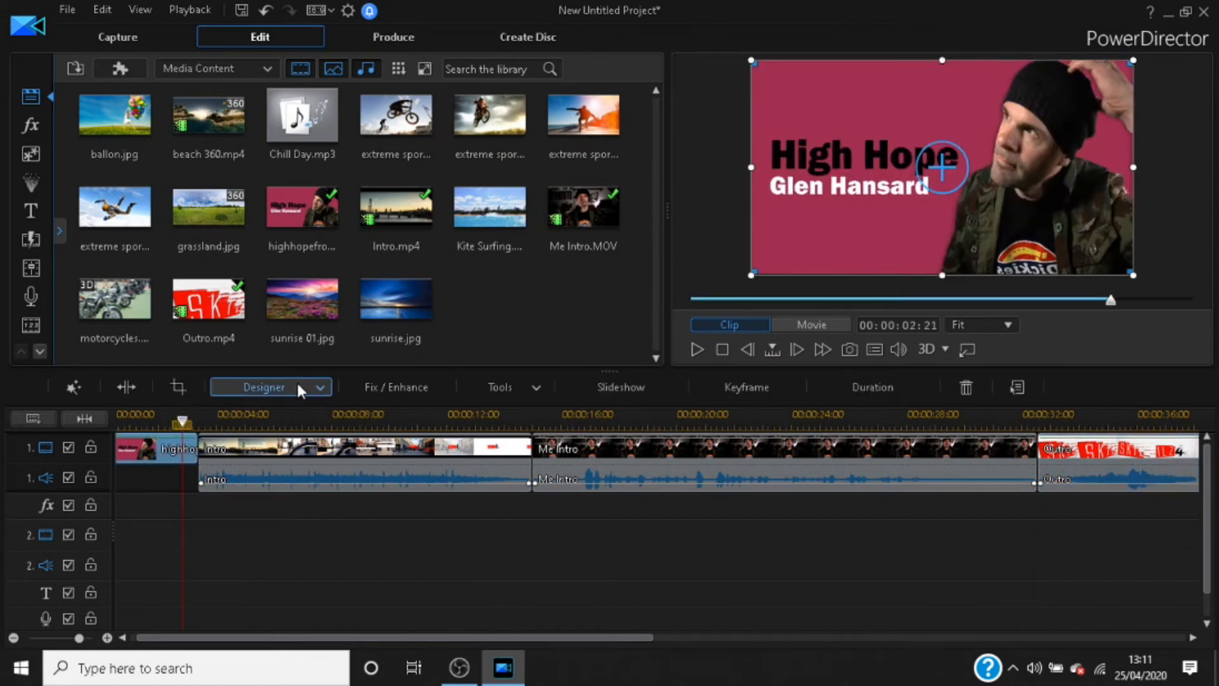
click(696, 350)
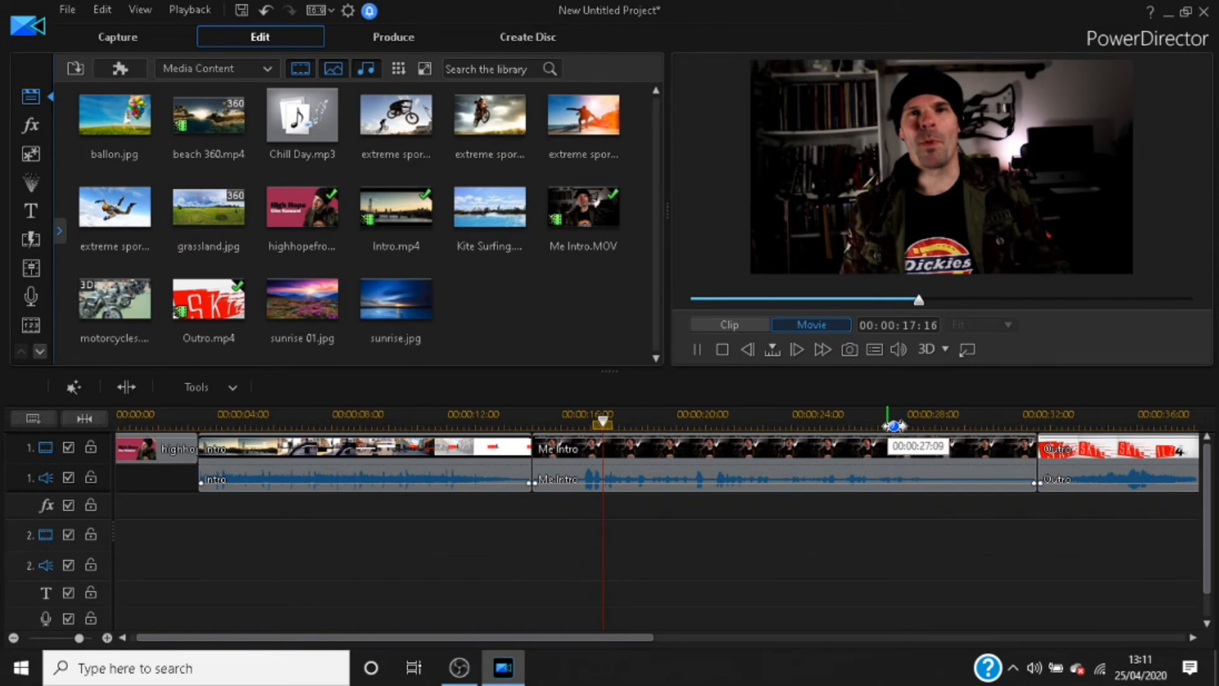
click(1003, 421)
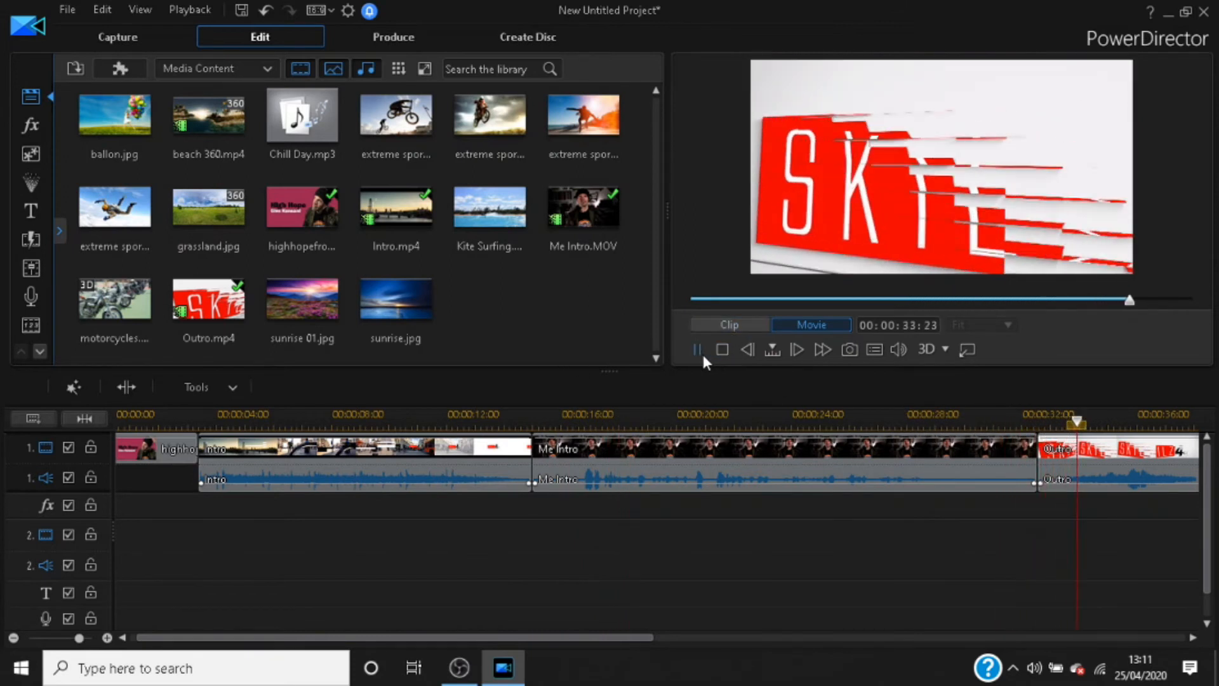
click(696, 349)
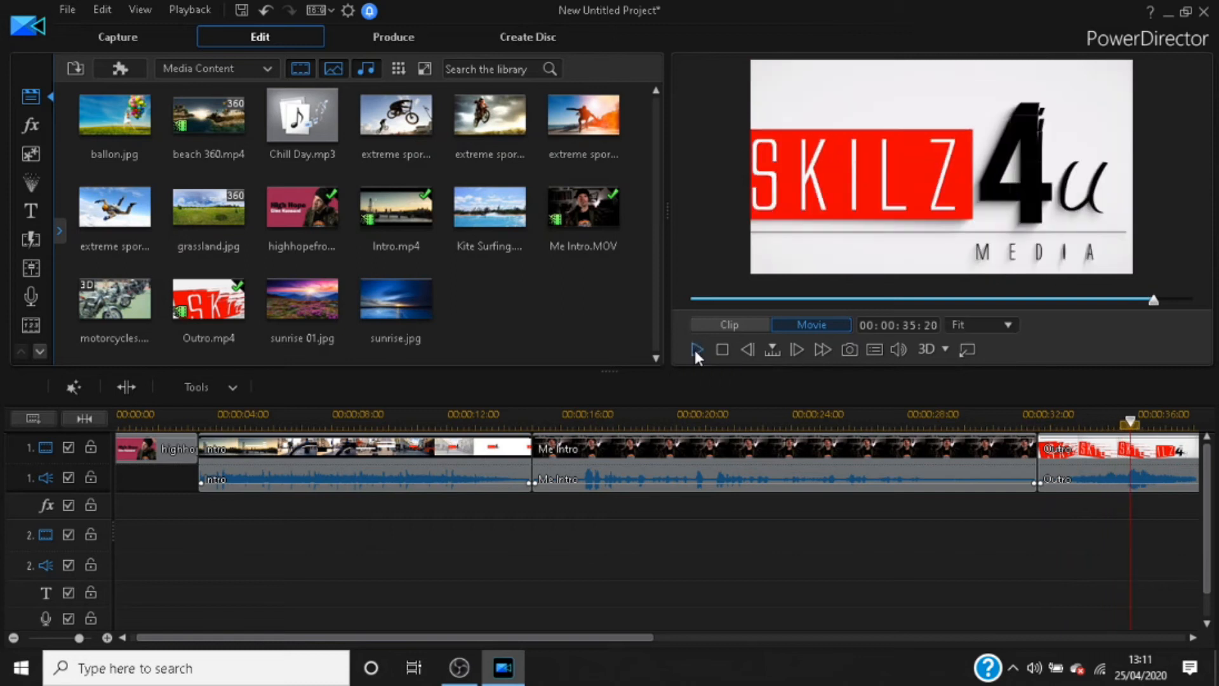
Step: Trim 1 second 8 frames of silence off the start of the Me Intro clip, applying Trim and Move All Clips
click(571, 458)
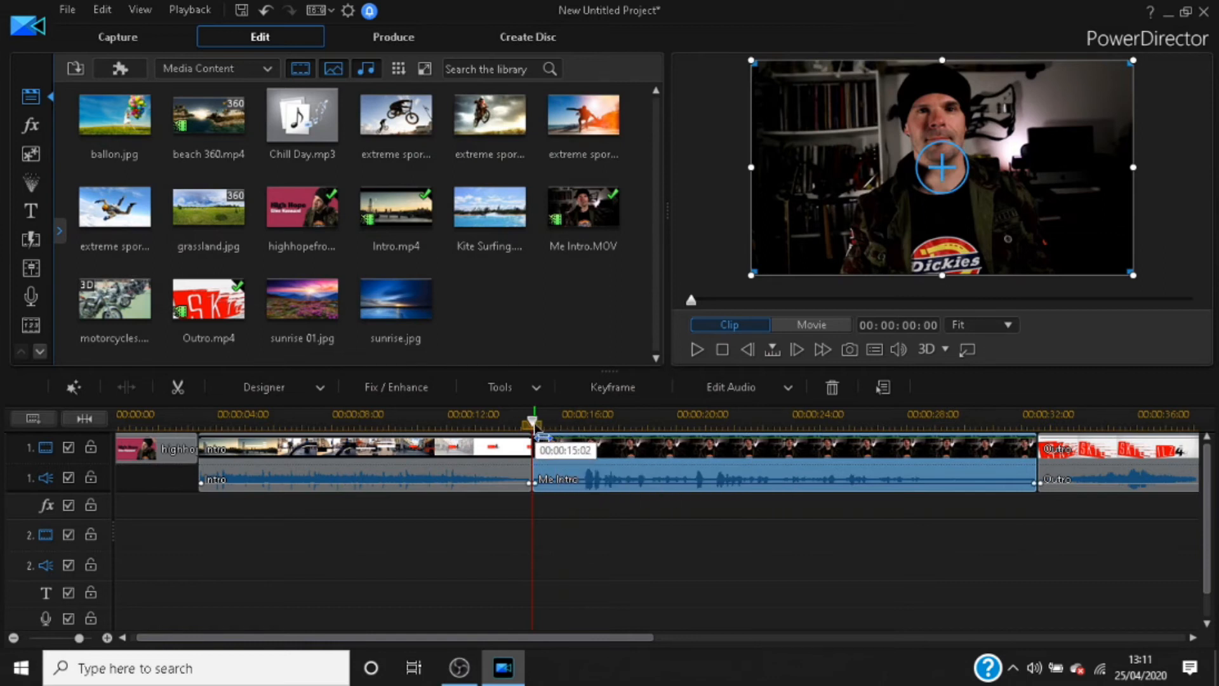
drag(532, 424, 583, 421)
click(569, 450)
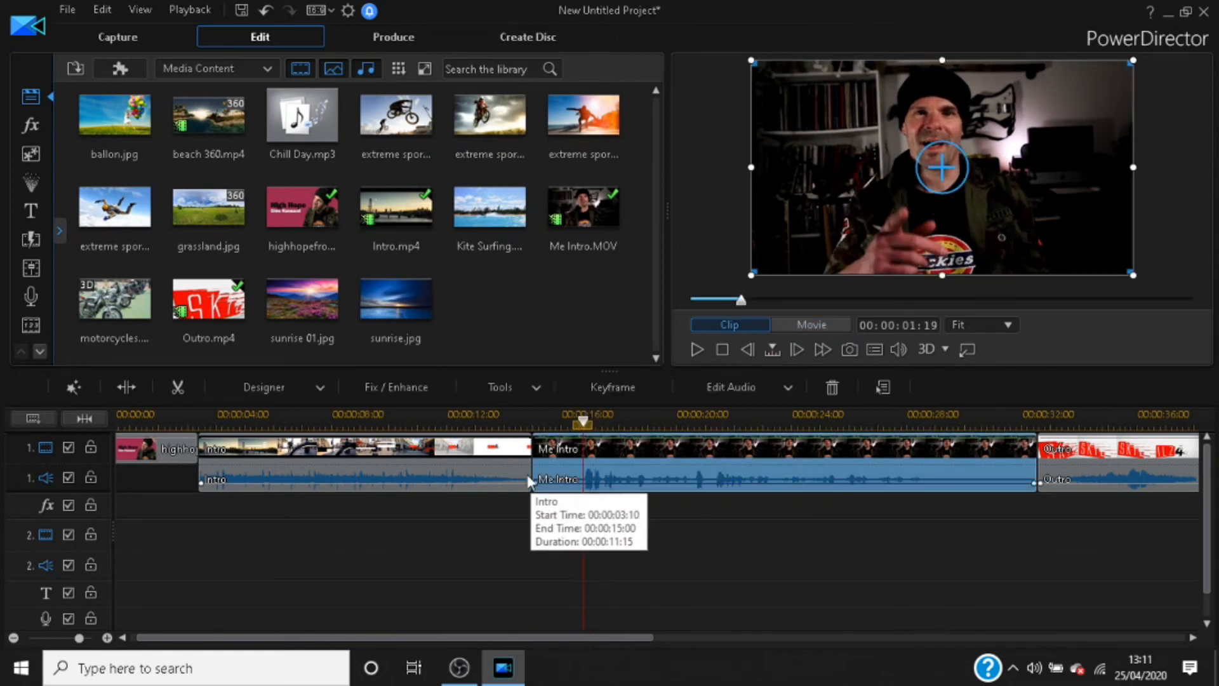
click(583, 421)
click(590, 438)
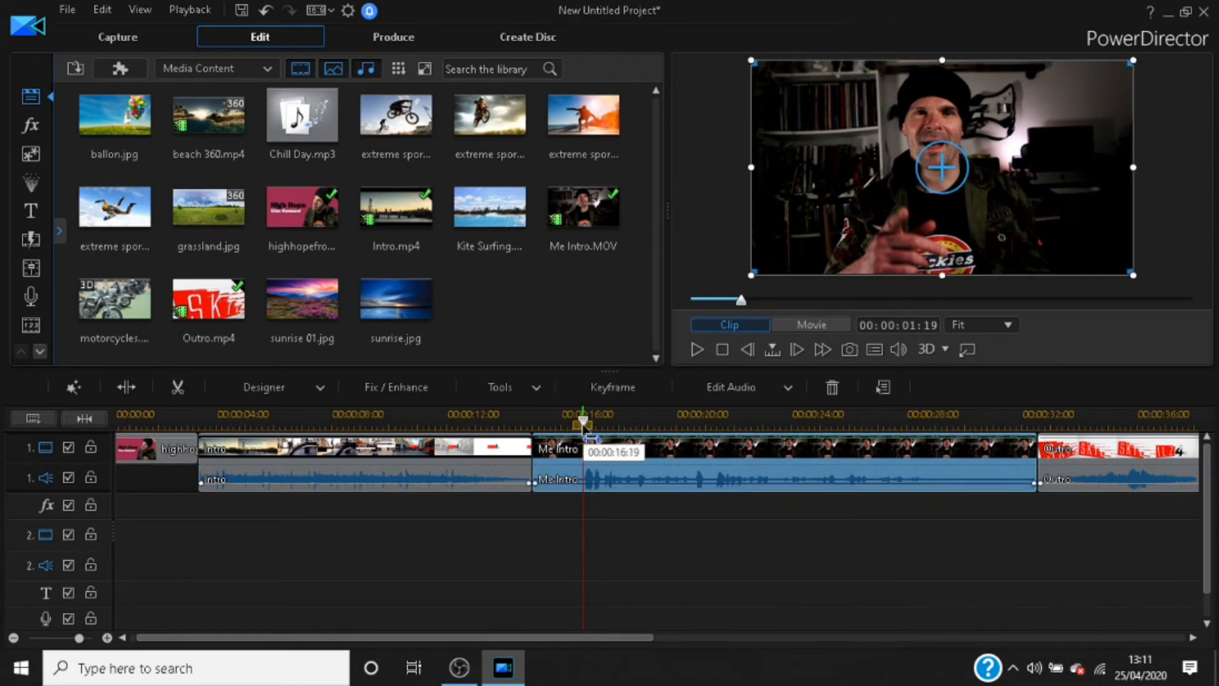
mouse_move(583, 421)
mouse_down()
mouse_move(547, 426)
mouse_move(582, 435)
mouse_move(566, 436)
mouse_up()
click(564, 445)
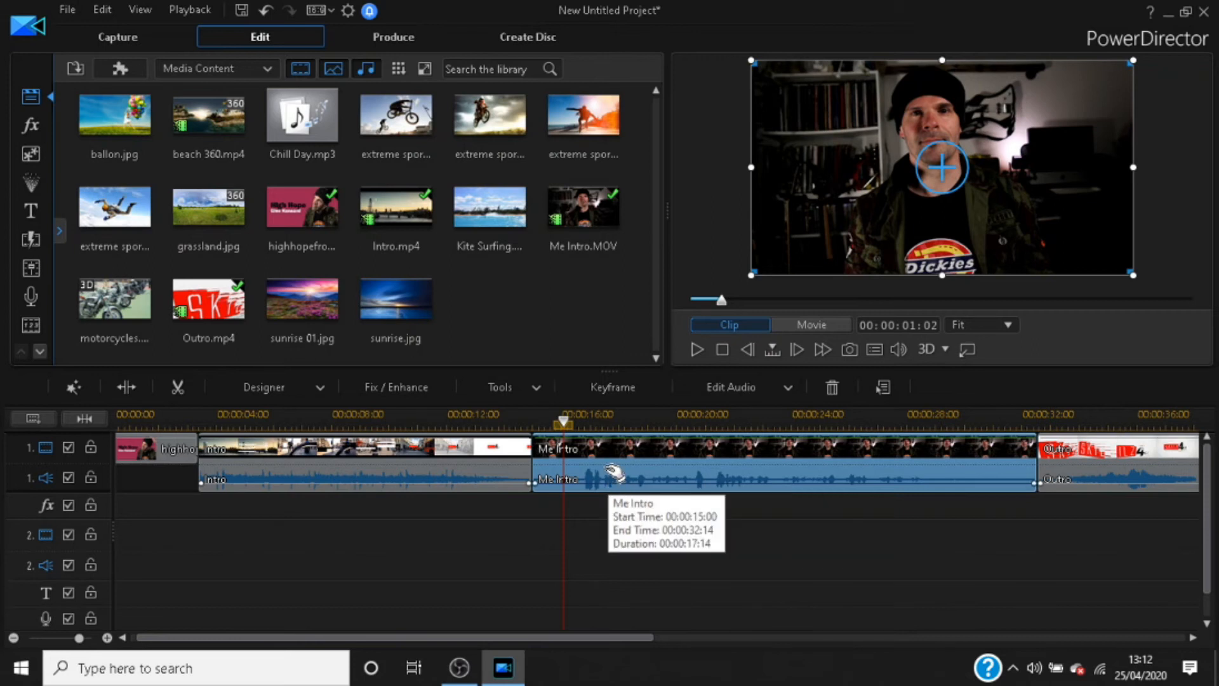
scroll(614, 473, up, 3)
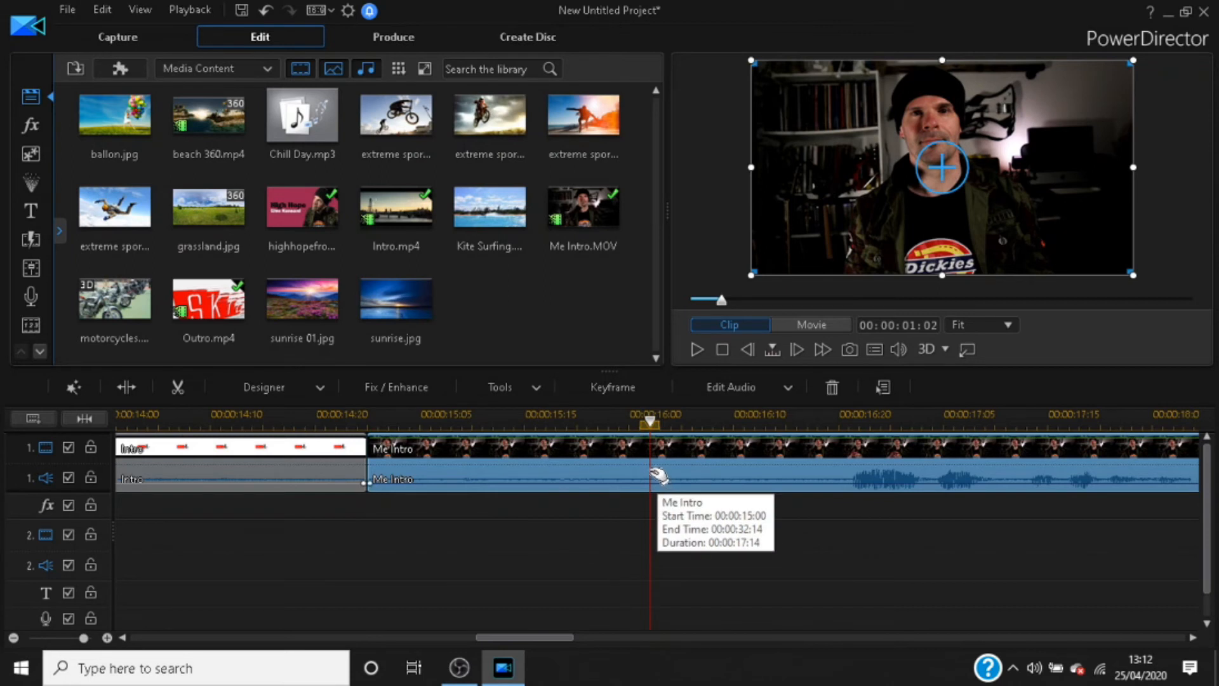
click(371, 464)
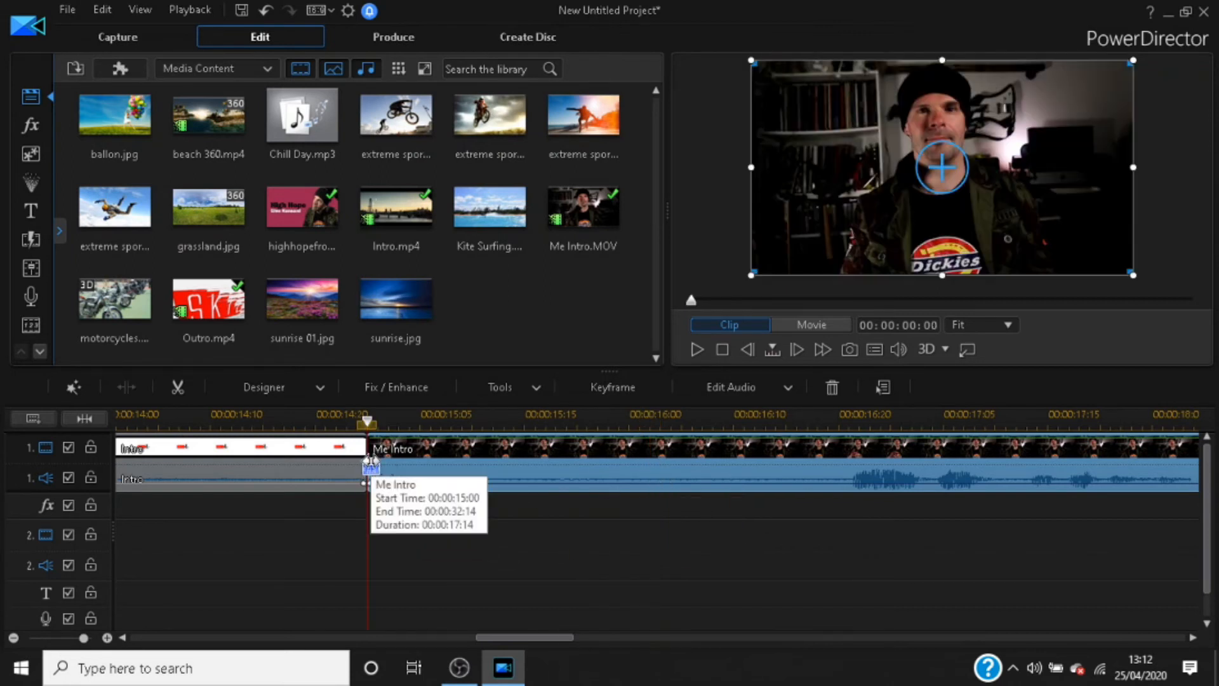
drag(370, 464, 719, 471)
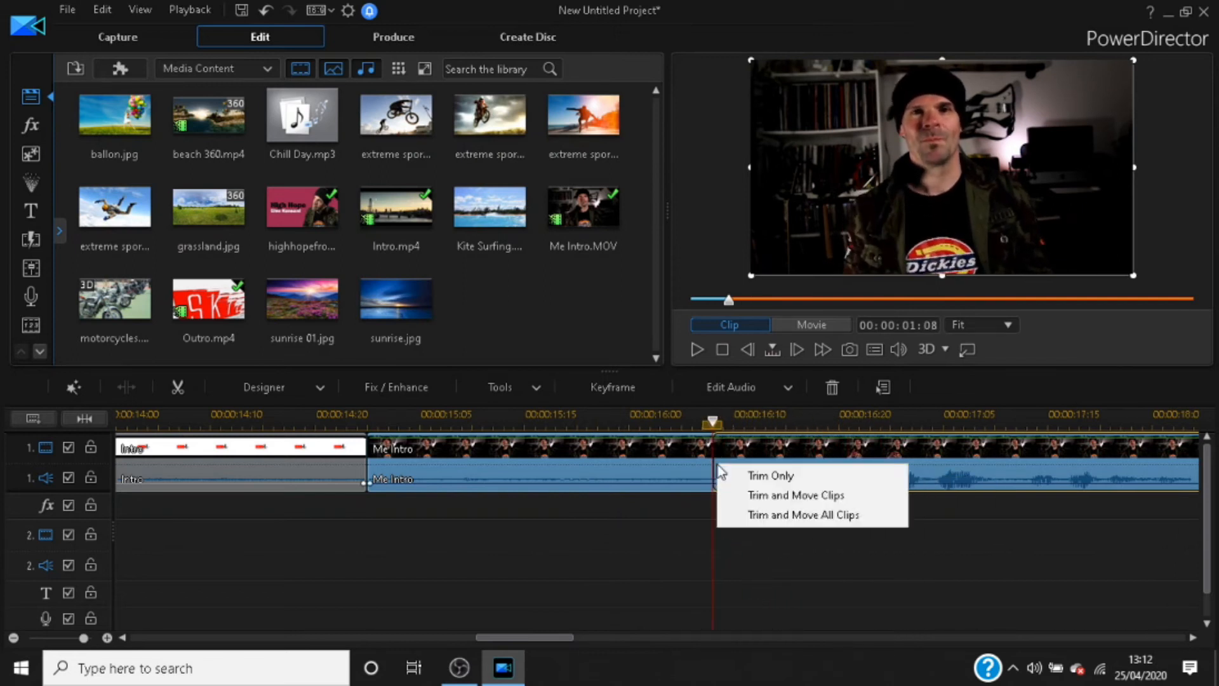
click(817, 524)
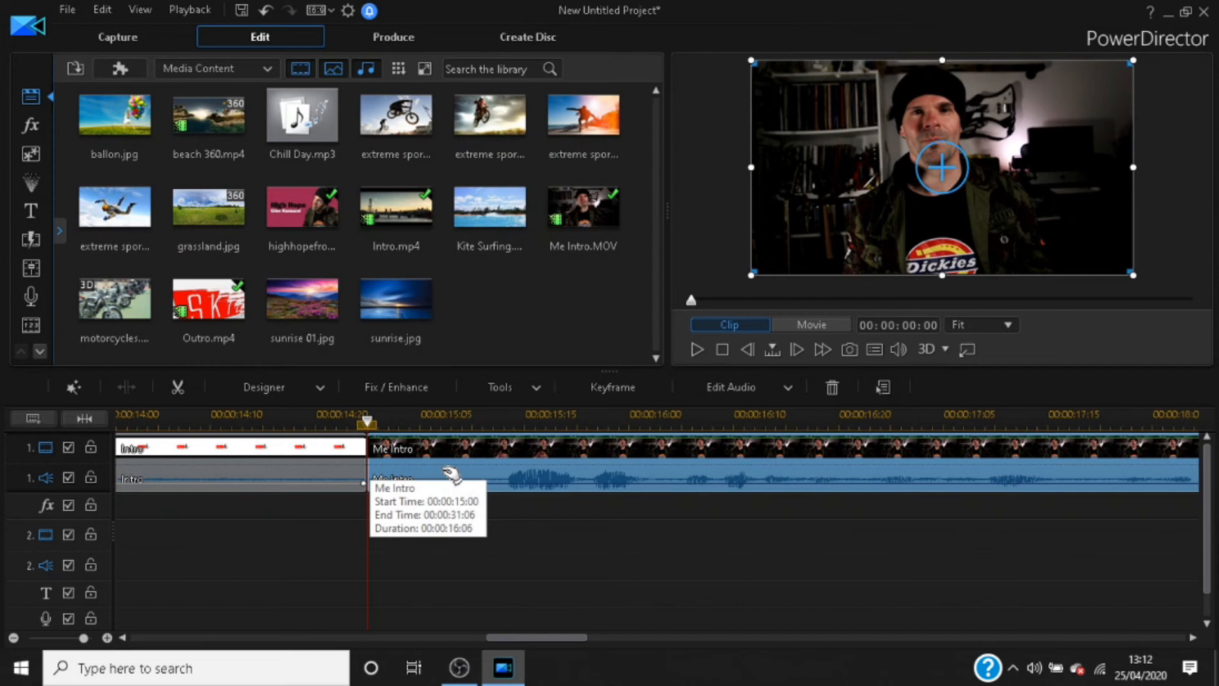
Step: Play back the cut from Intro to Me Intro, and the end of Me Intro running into Outro
scroll(452, 469, down, 5)
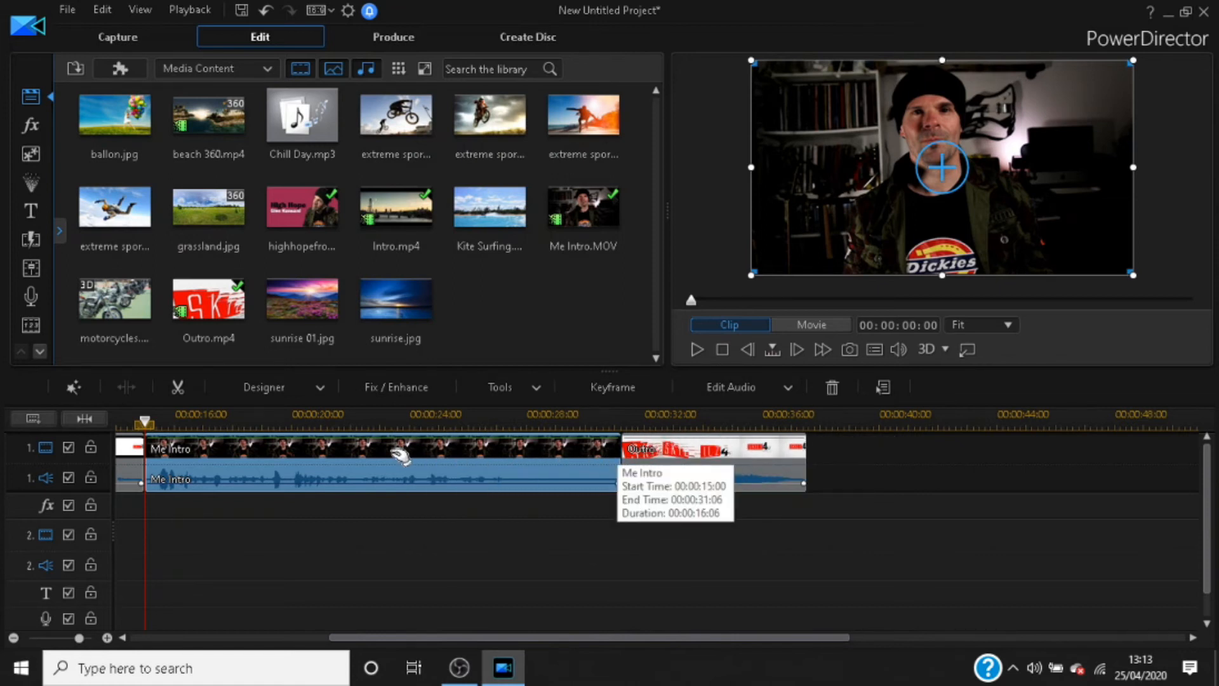
click(133, 420)
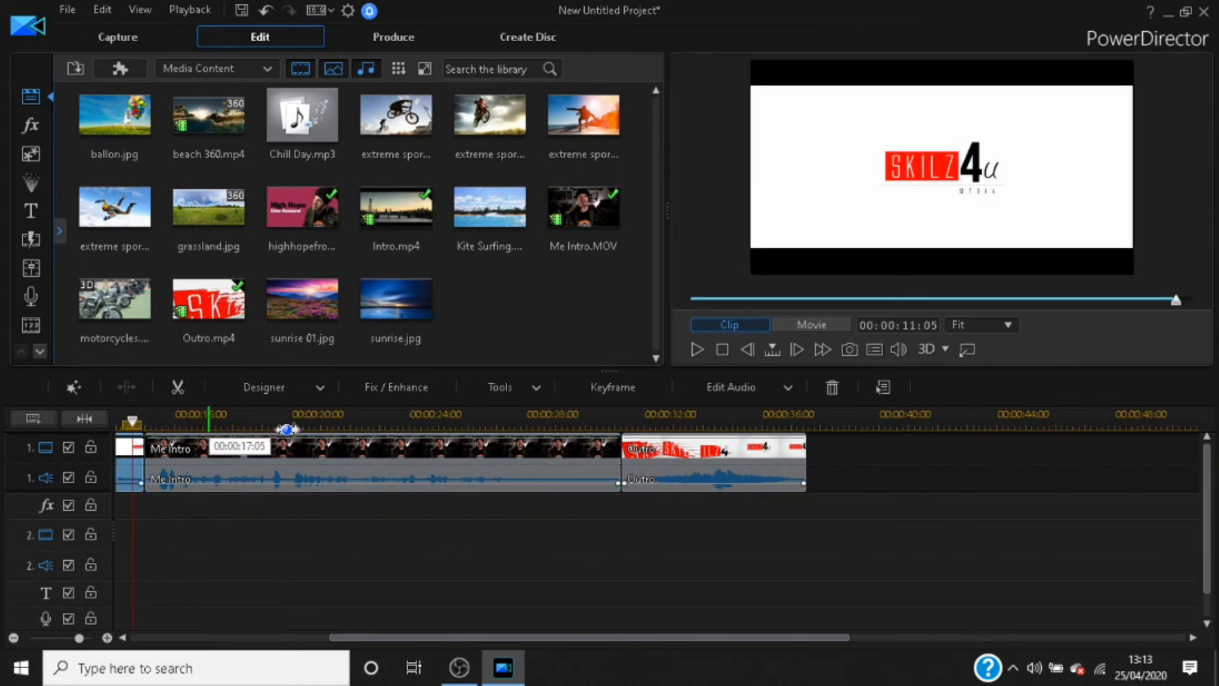
click(698, 351)
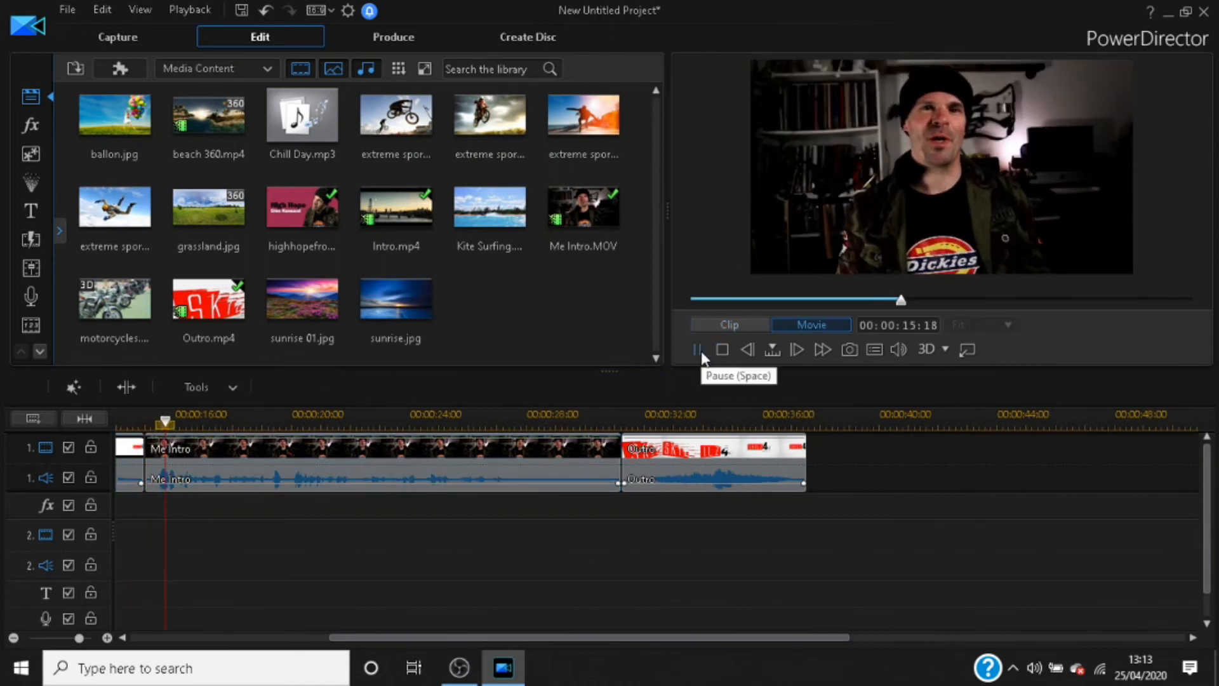
click(698, 351)
click(591, 421)
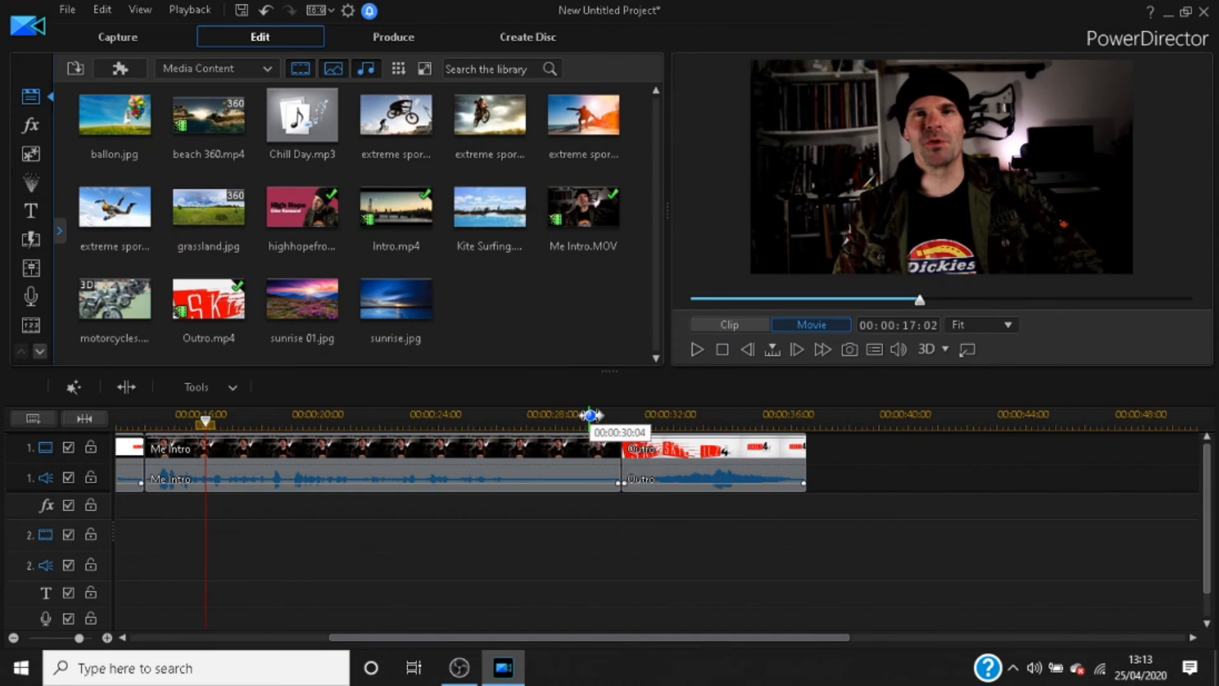
drag(590, 420, 570, 420)
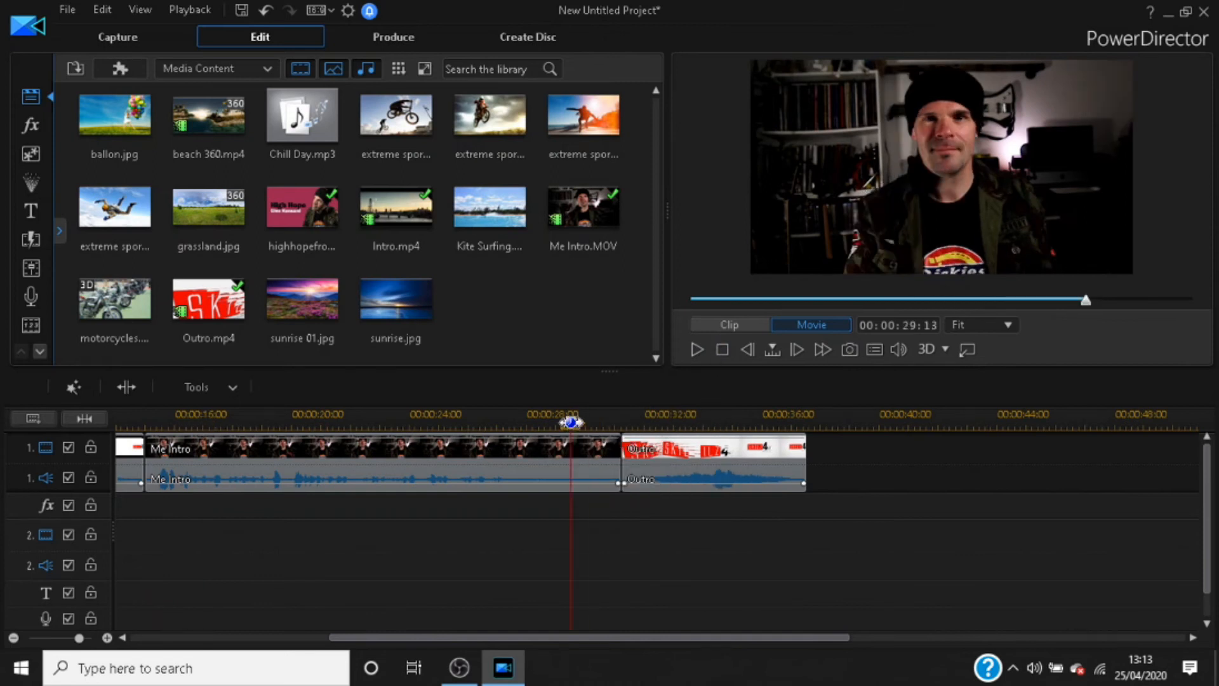
click(699, 348)
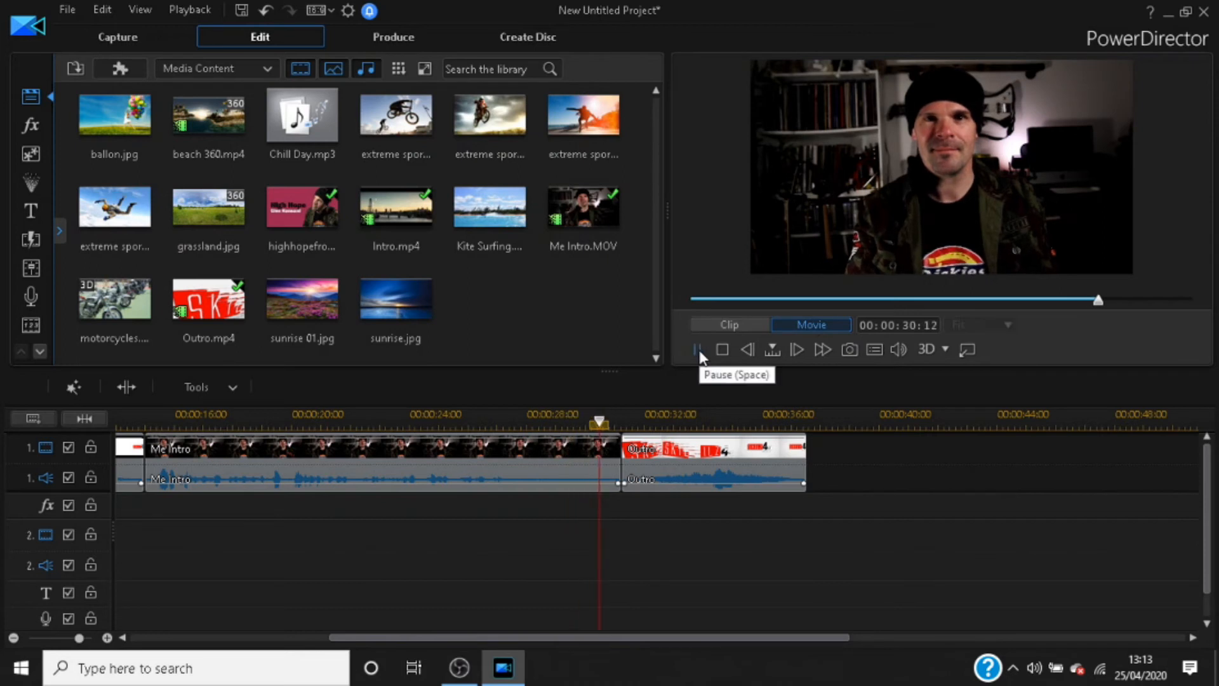
click(699, 349)
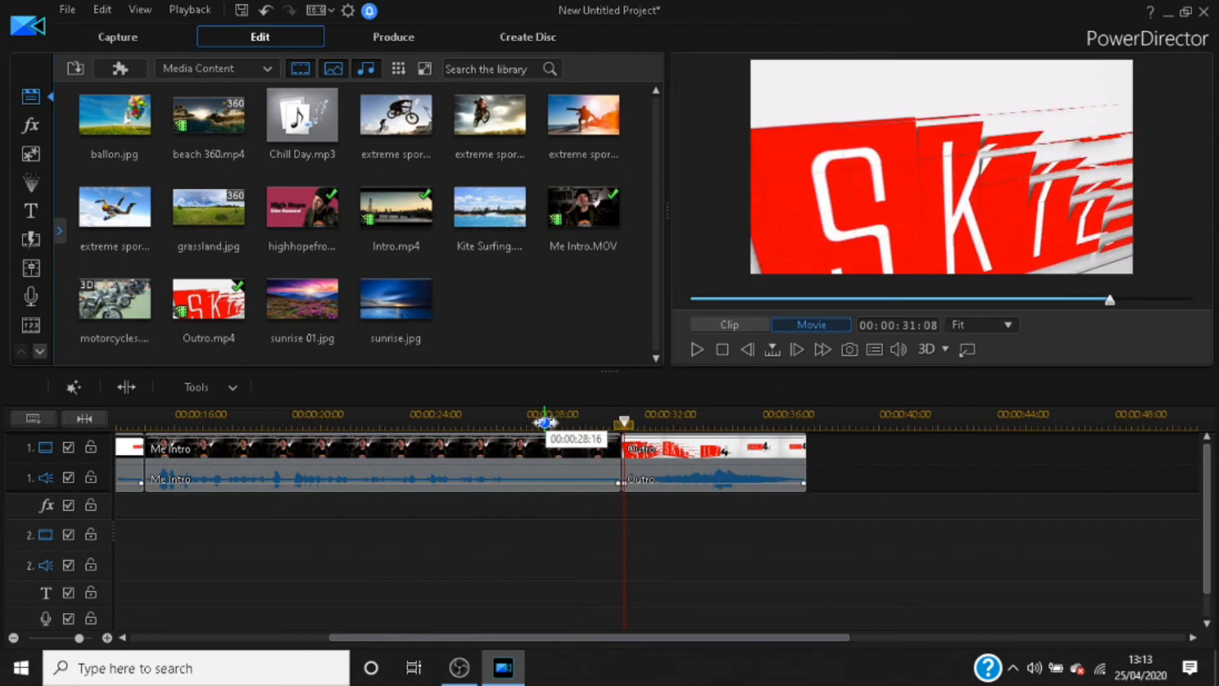
Step: Trim the end of the Me Intro clip back to 00:00:28:20 on the timeline, applying Trim and Move All Clips
click(596, 454)
drag(620, 470, 550, 475)
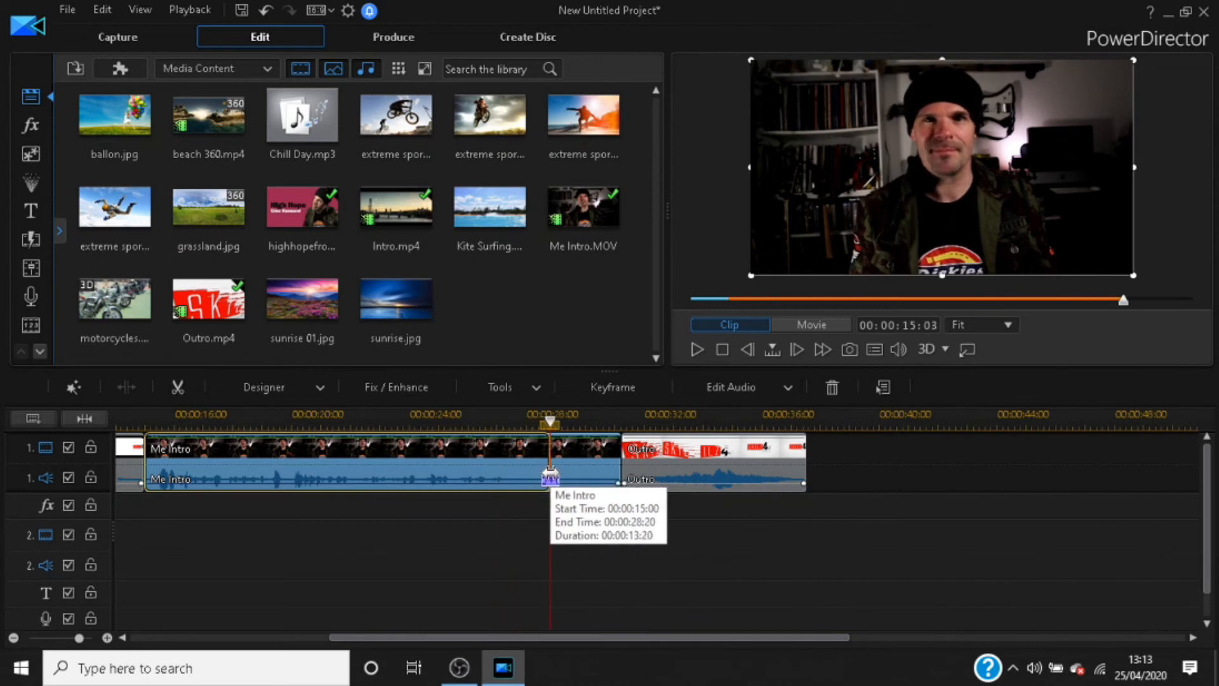
drag(550, 475, 550, 475)
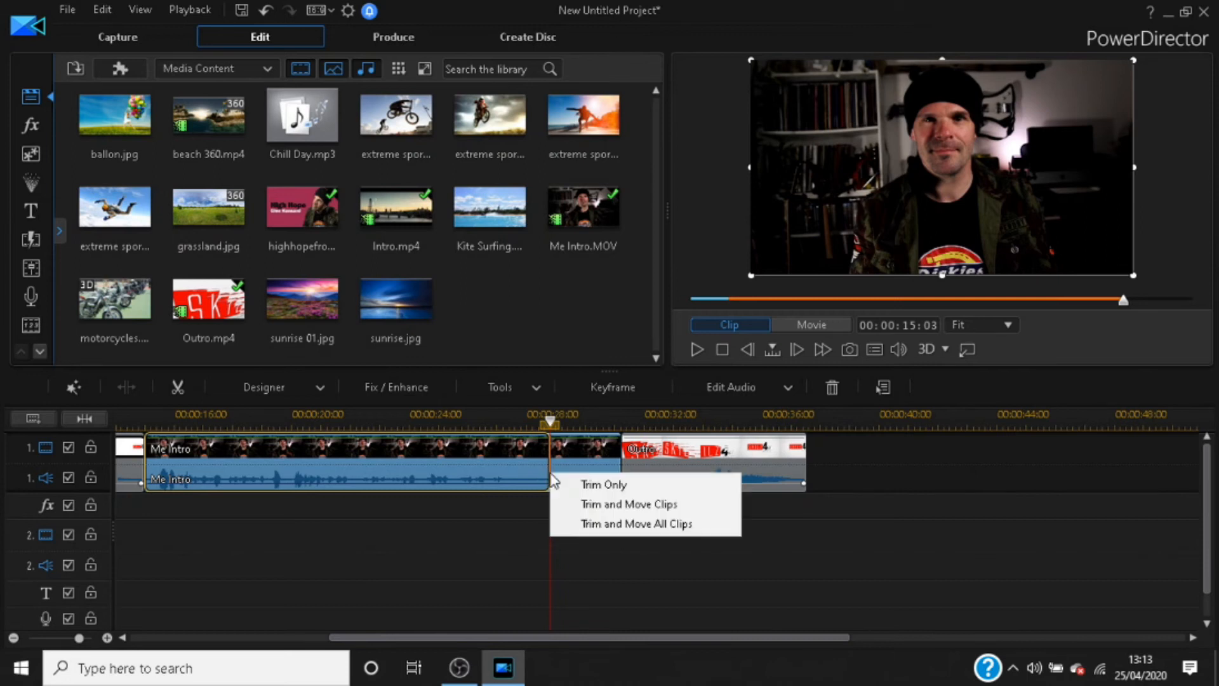
click(675, 522)
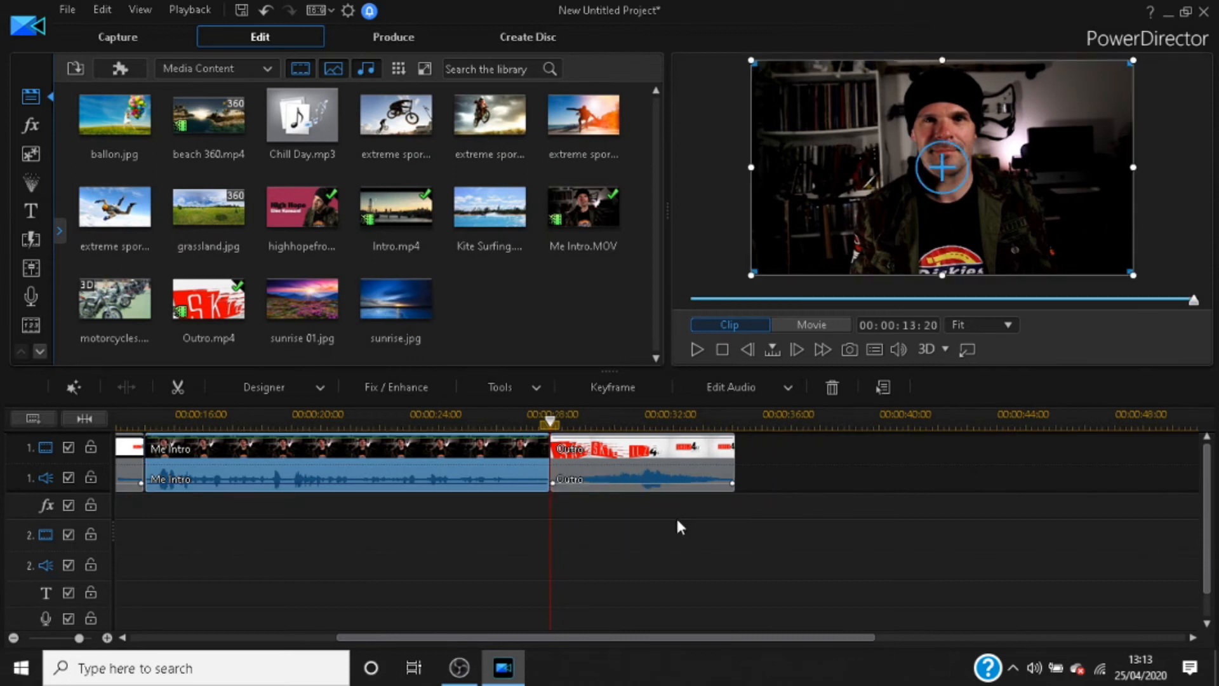
Step: Play back the cut from Me Intro to Outro, stop the playback and select the Me Intro clip
click(513, 423)
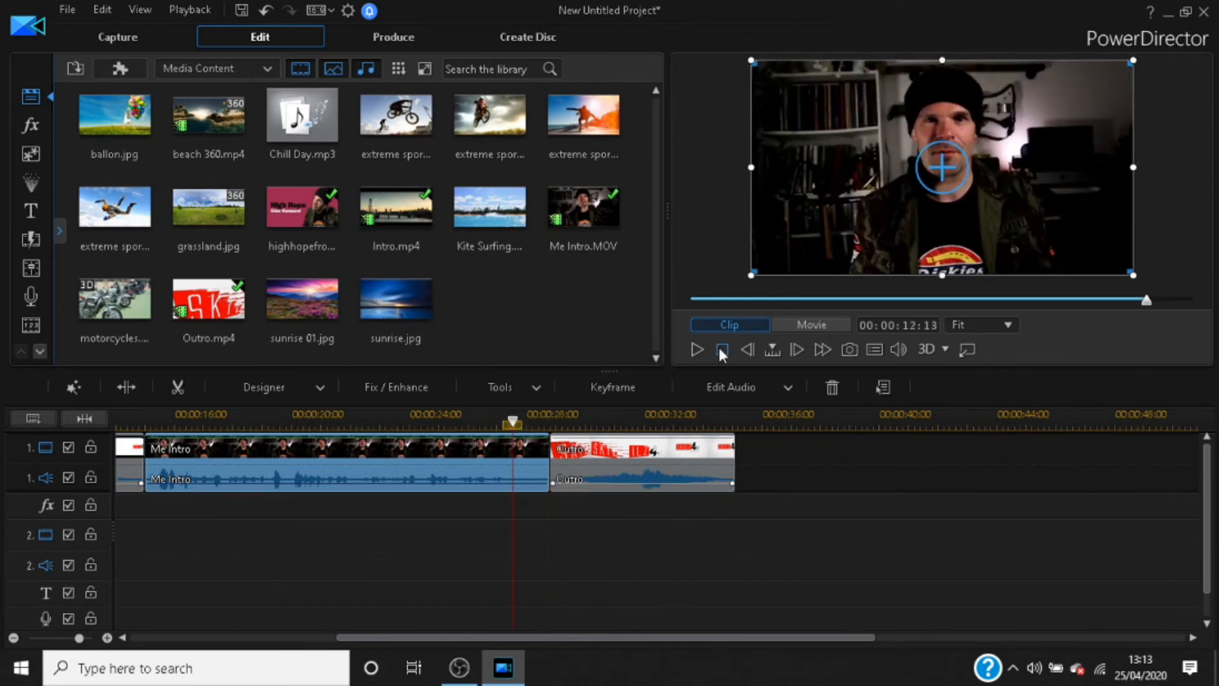
click(697, 350)
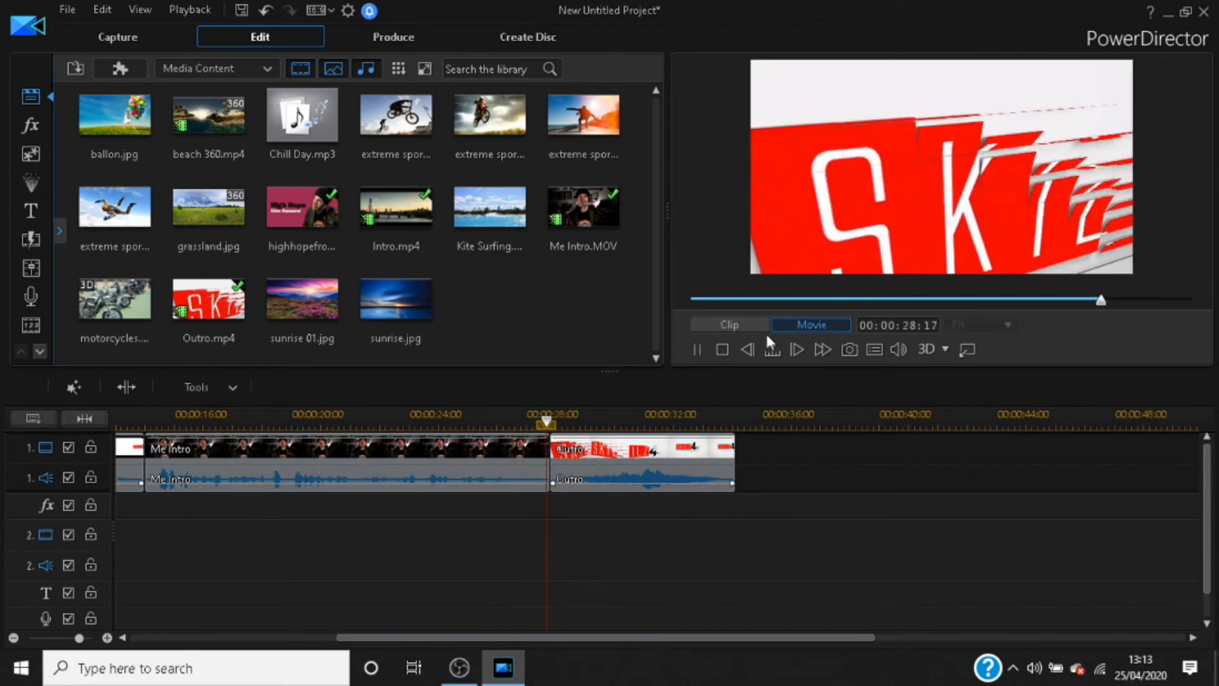
click(721, 349)
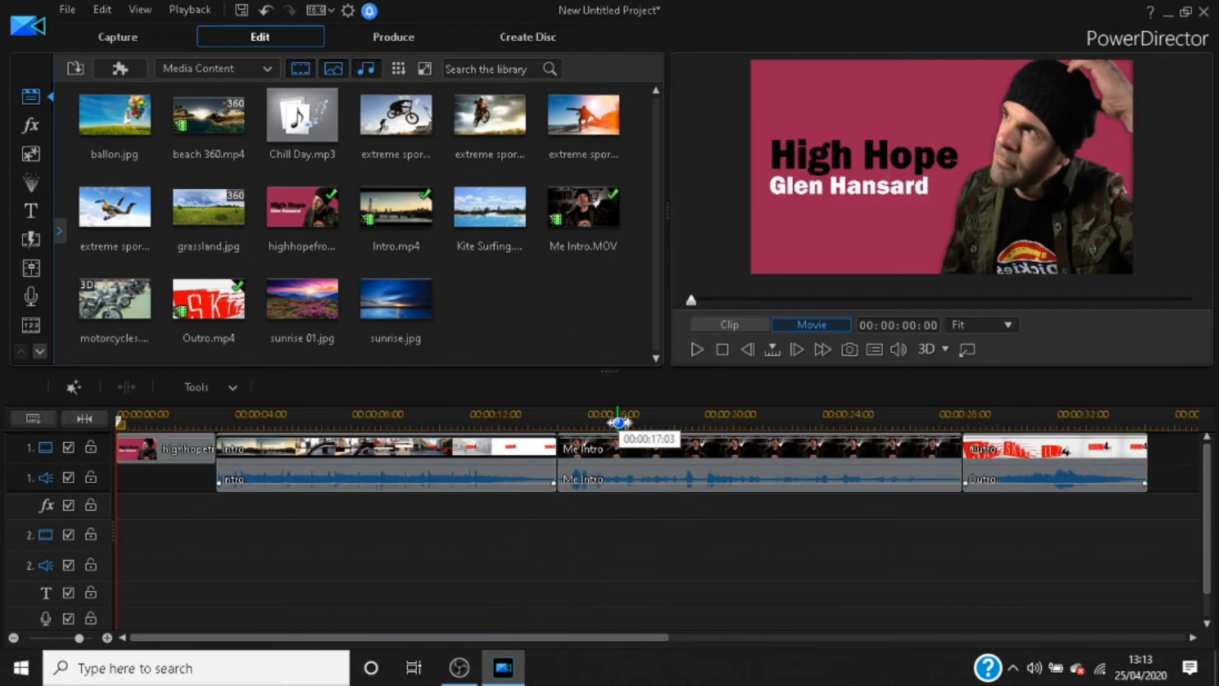
click(889, 471)
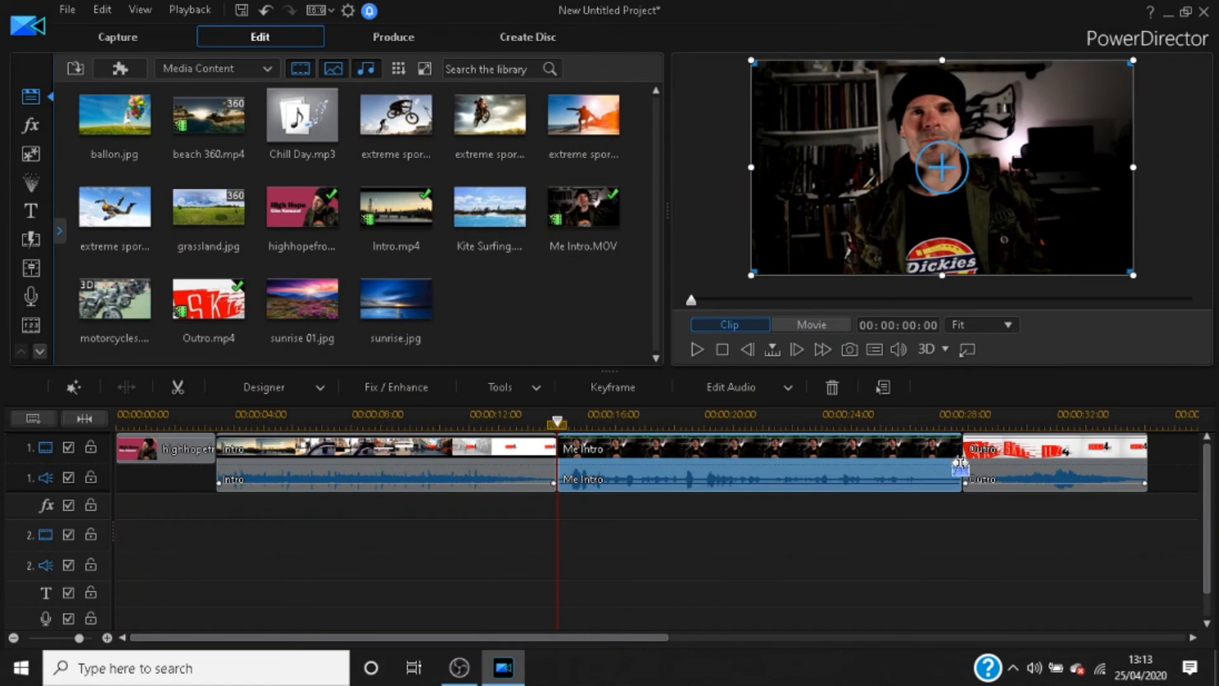
Step: Trim the end of the Me Intro clip back to 00:00:13:20 in clip time, applying Trim and Move All Clips
drag(959, 466, 952, 469)
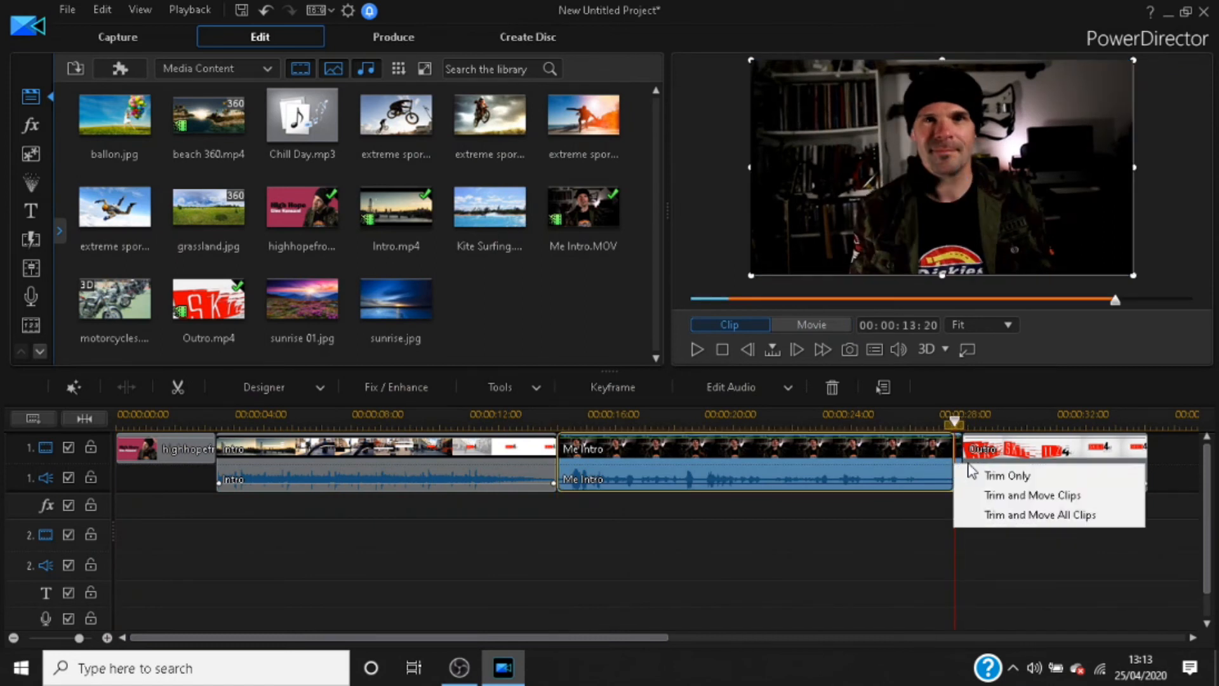
click(1057, 514)
Step: Play back the cut from Intro to Me Intro, and the cut from Me Intro to Outro
click(463, 438)
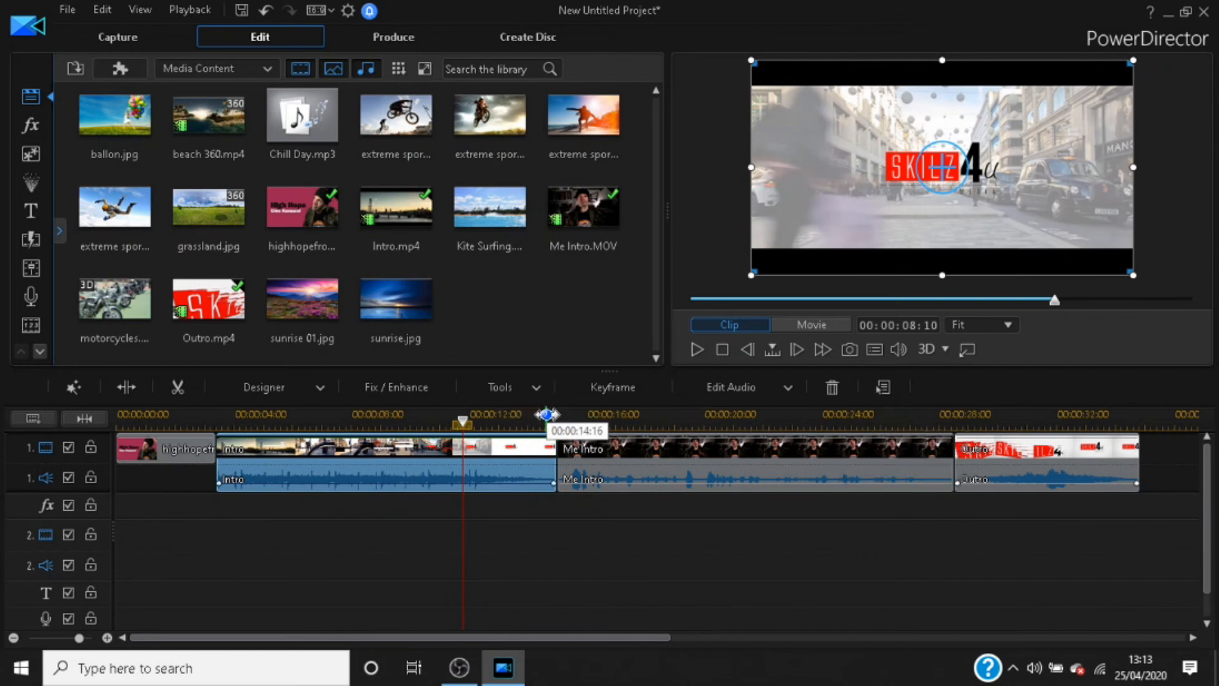
click(547, 422)
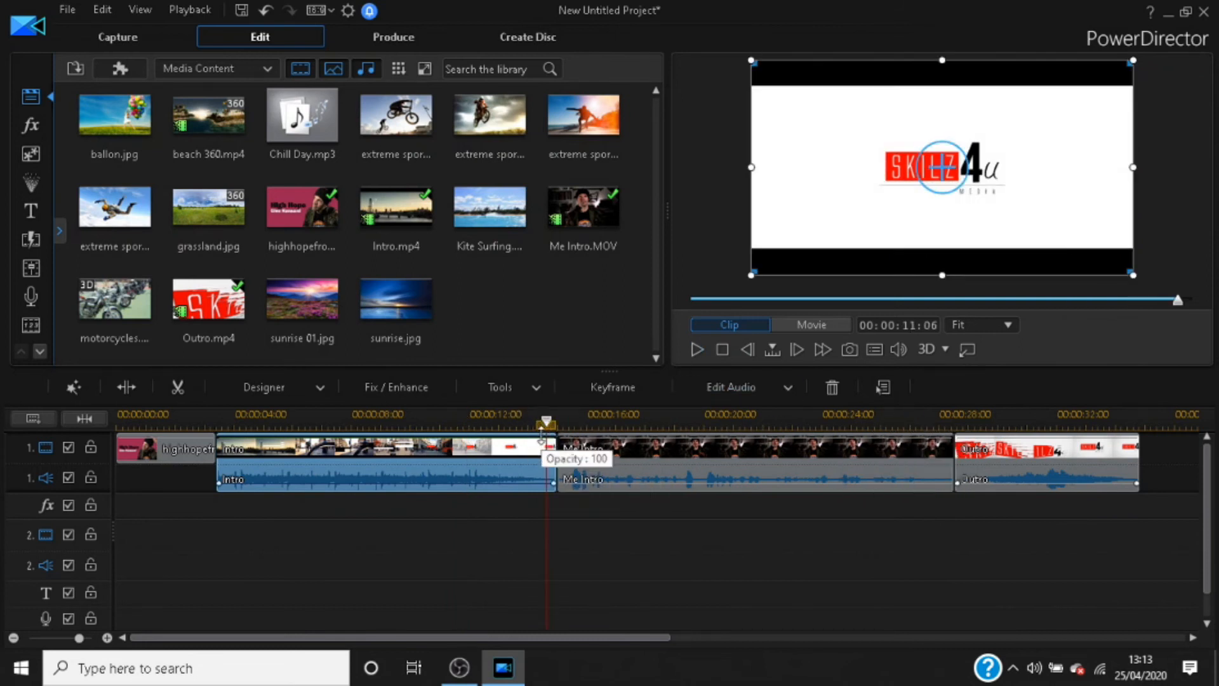
click(695, 350)
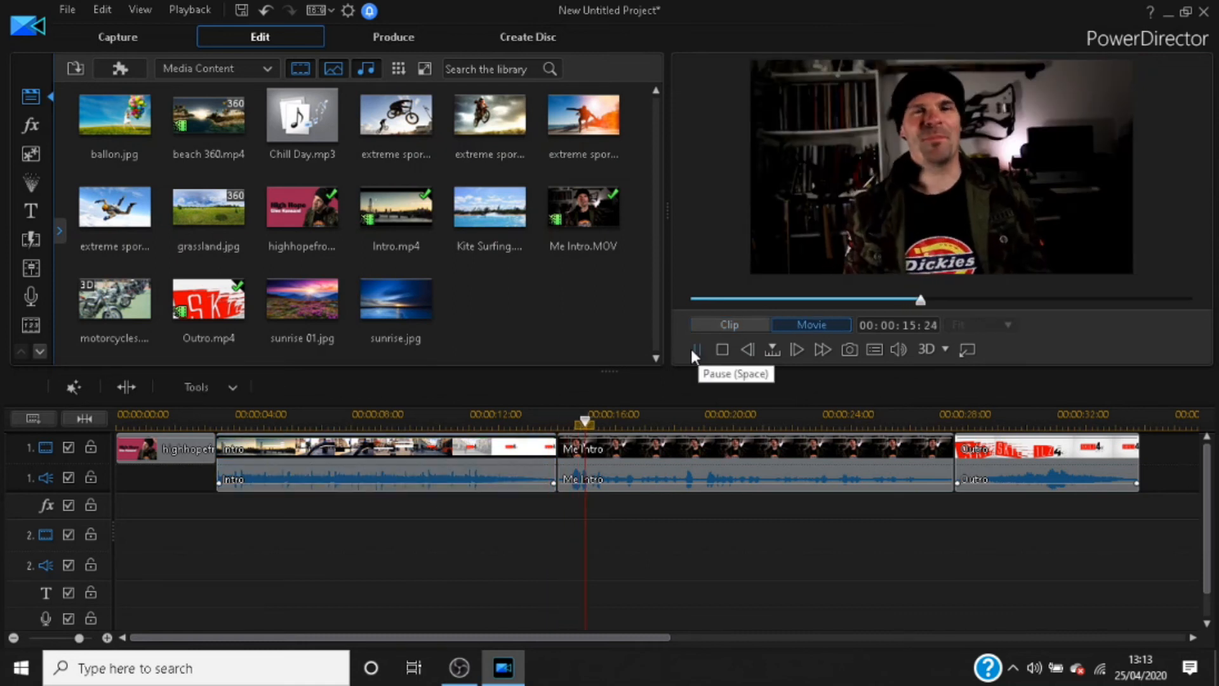
click(692, 349)
click(921, 412)
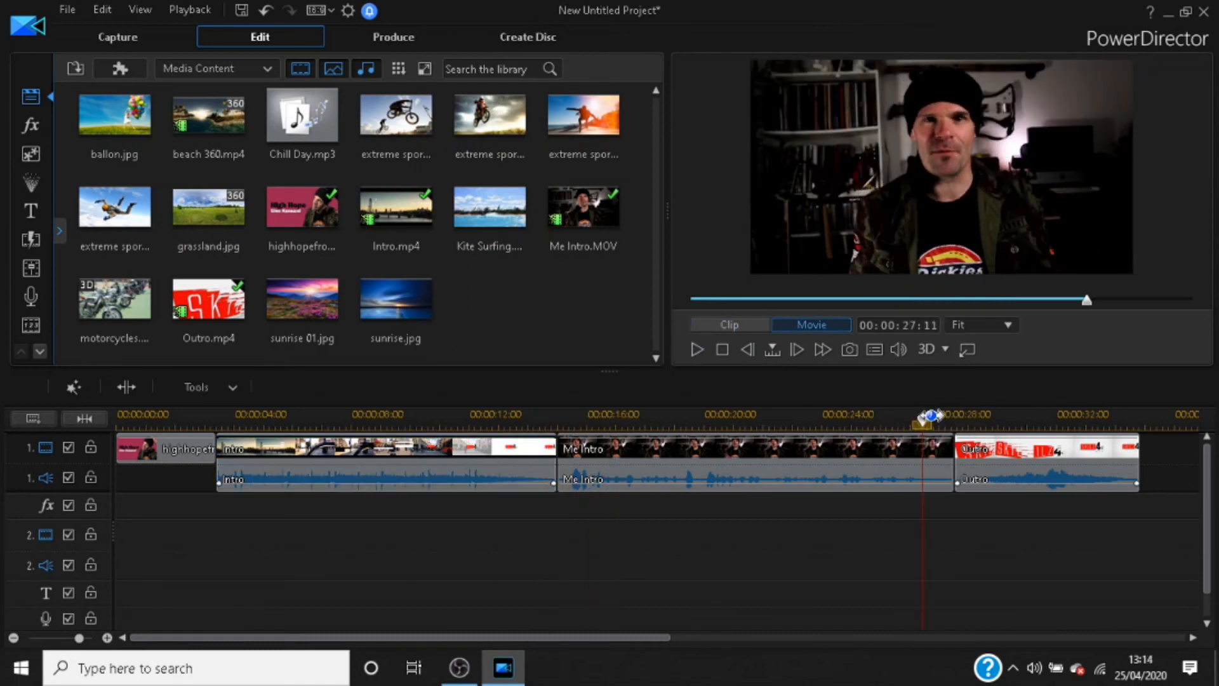
click(943, 419)
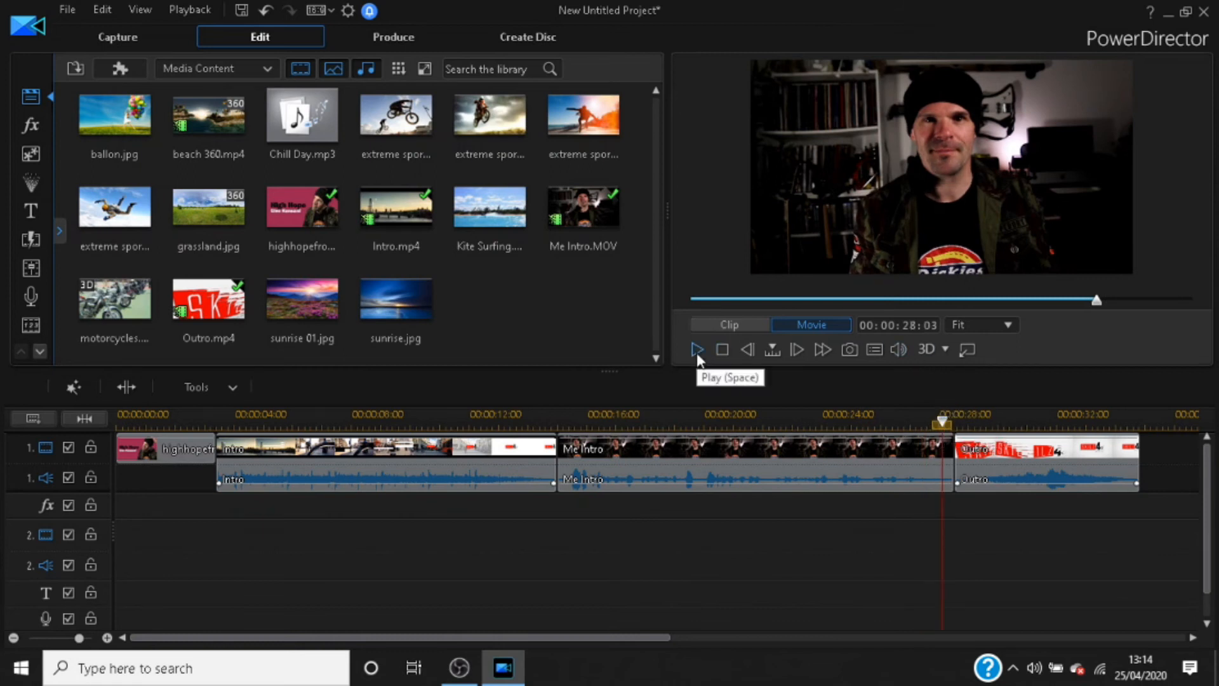
drag(943, 421, 896, 420)
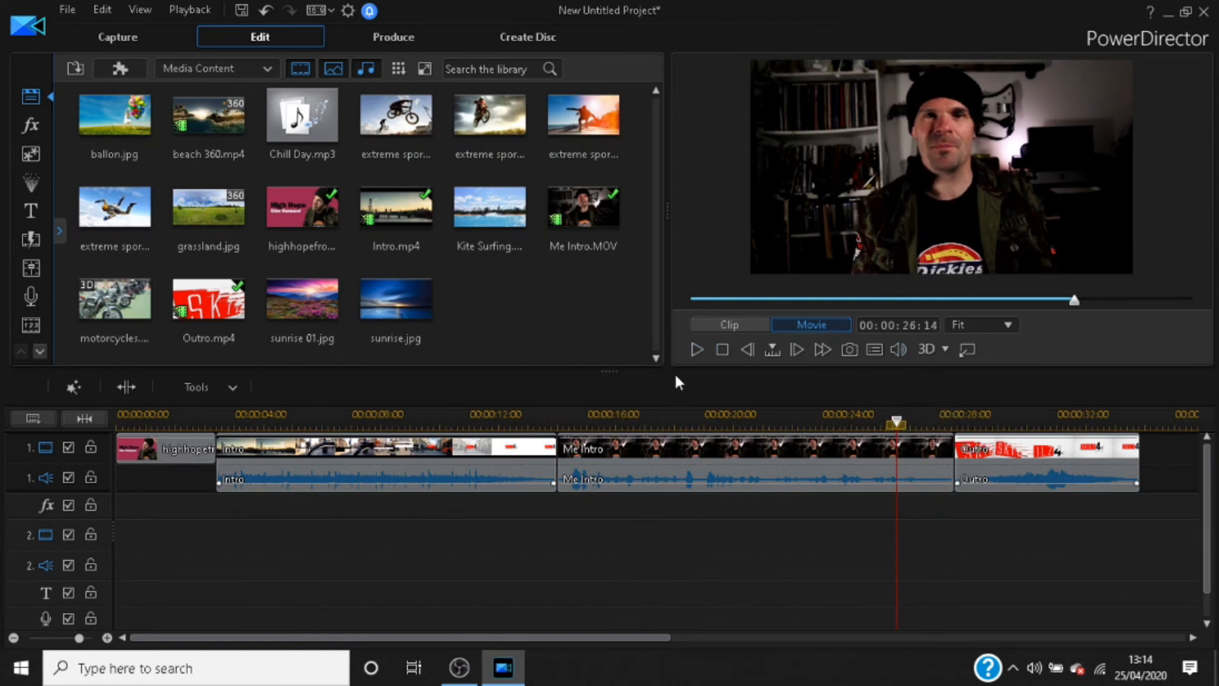
click(699, 349)
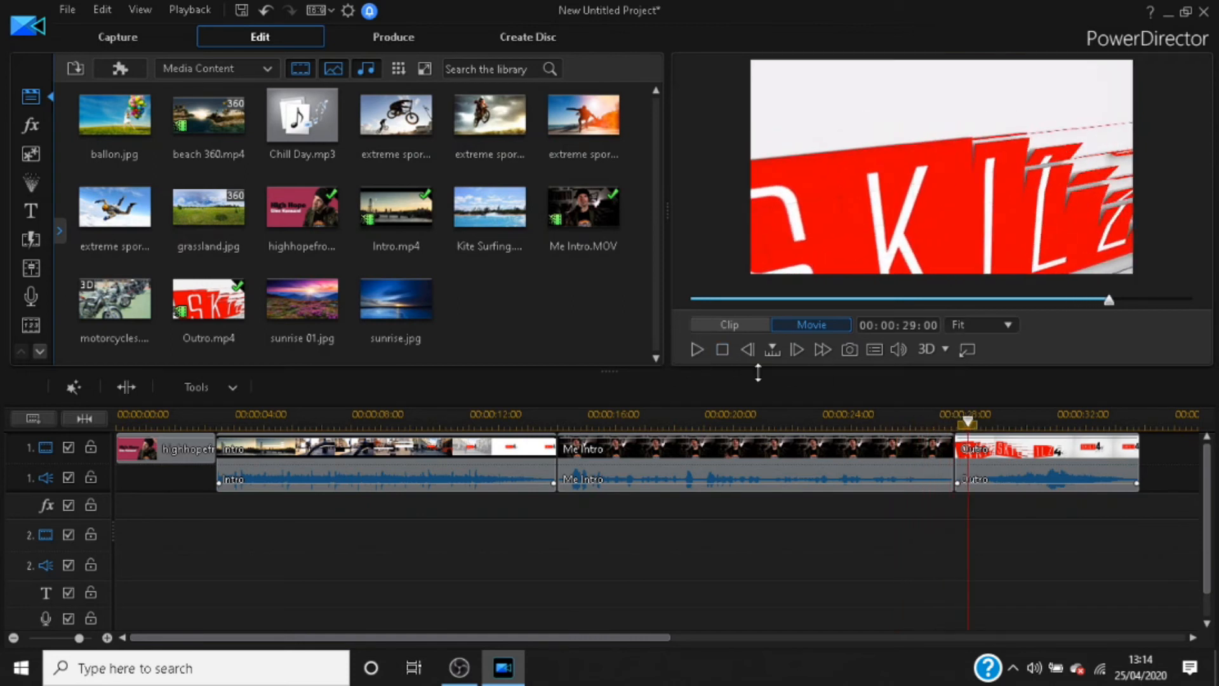
Step: Add the Fade transition from the General category between the Me Intro and Outro clips and play it back
click(961, 472)
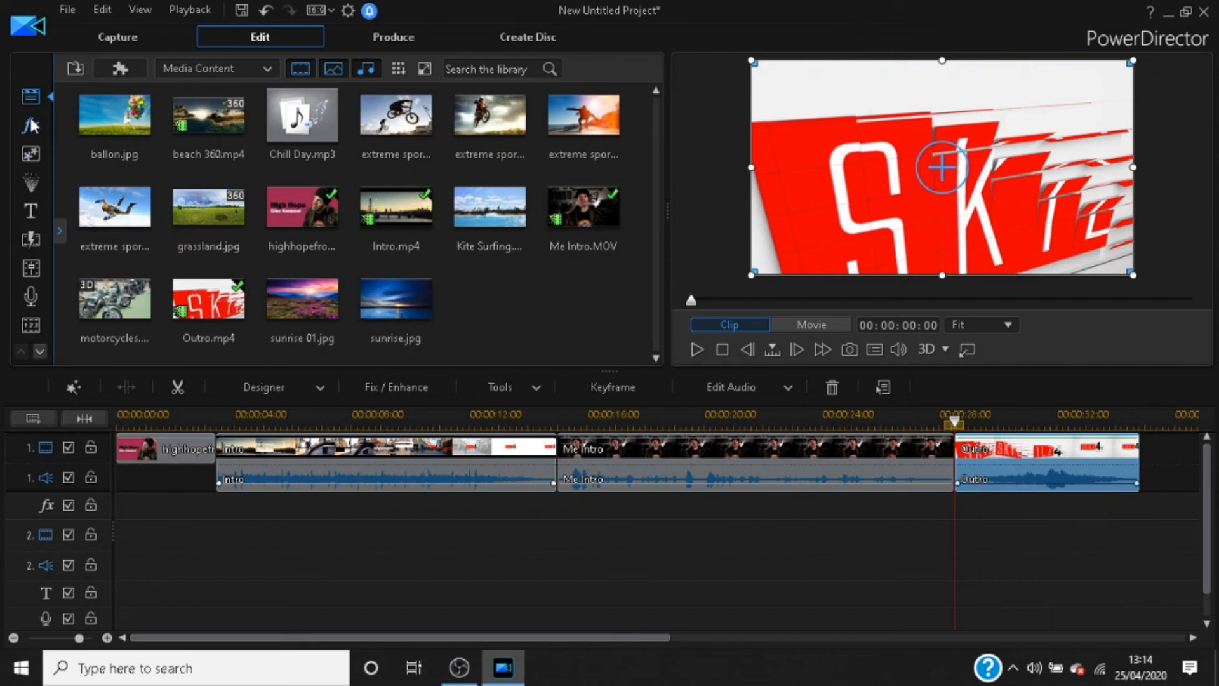
click(32, 239)
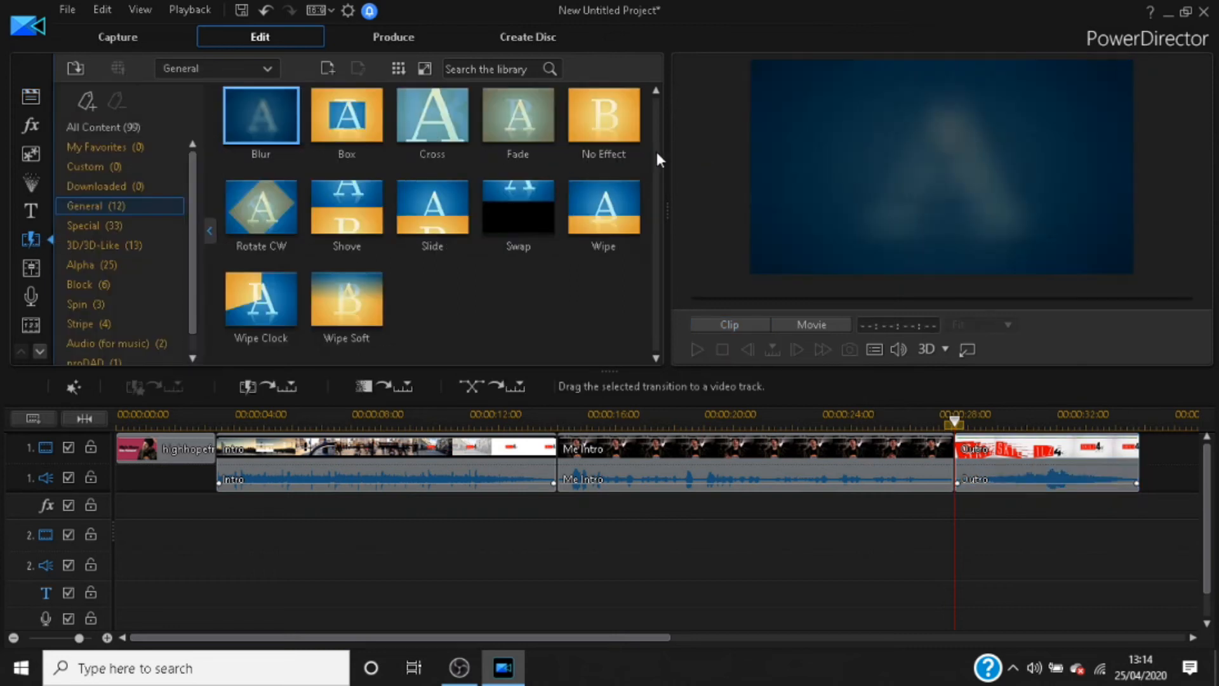
click(533, 126)
drag(532, 125, 952, 469)
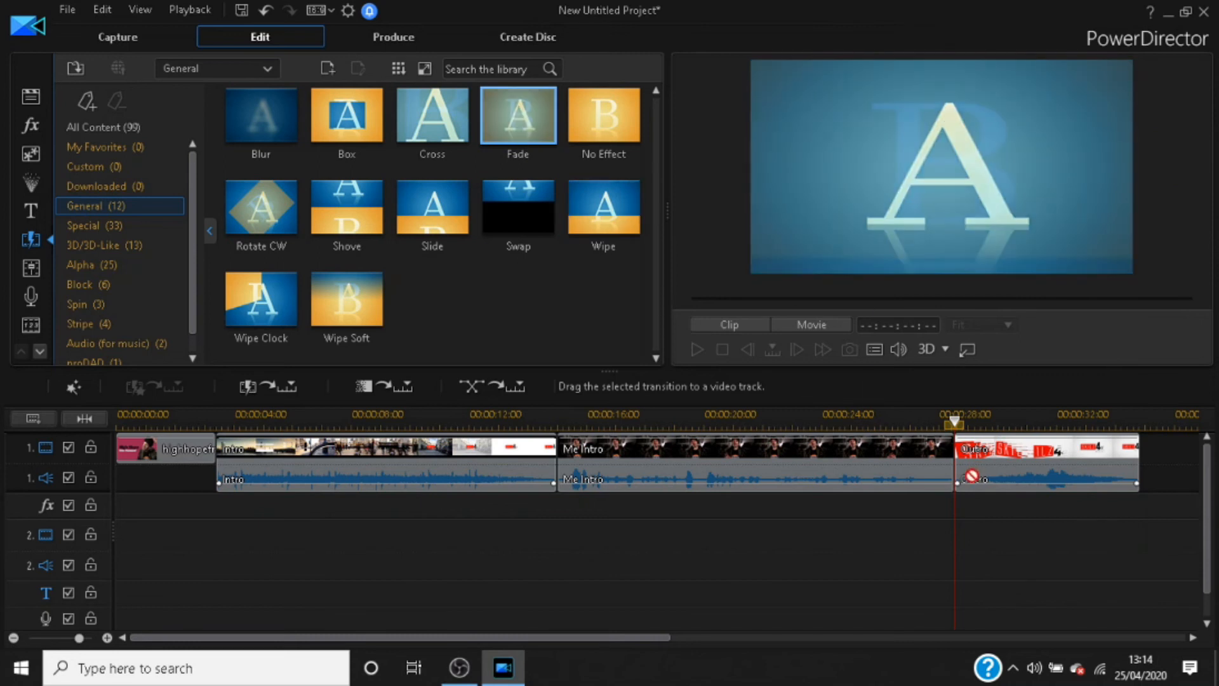
drag(945, 452, 945, 453)
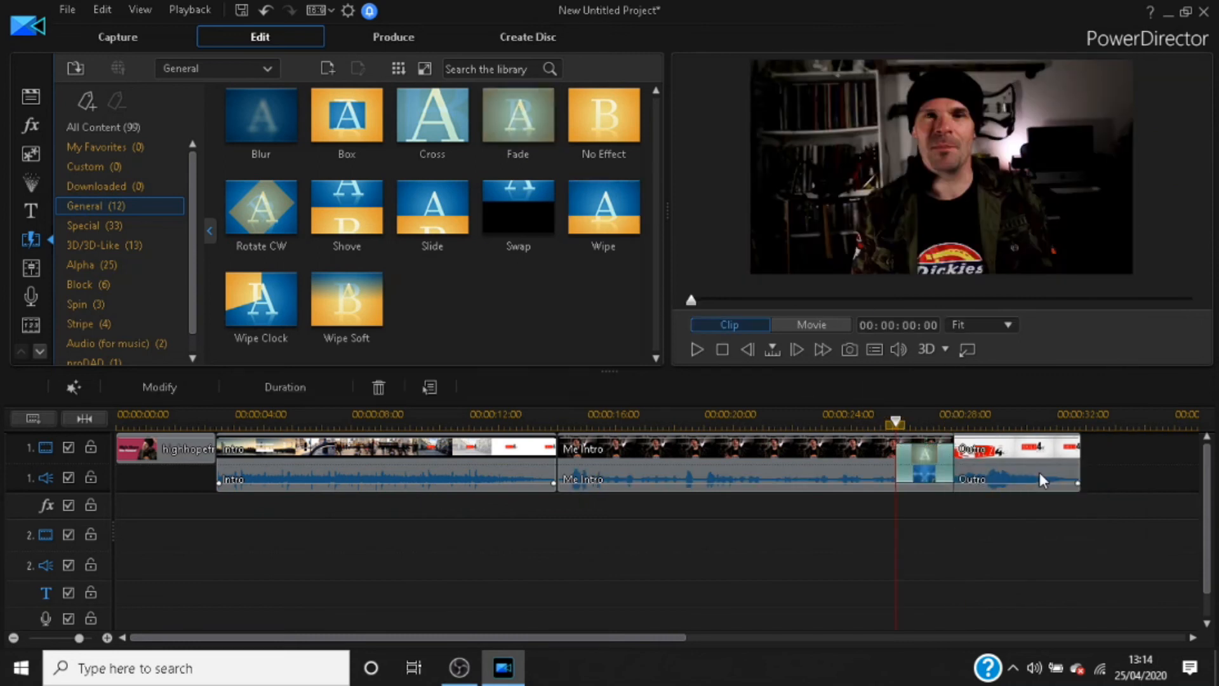
click(696, 349)
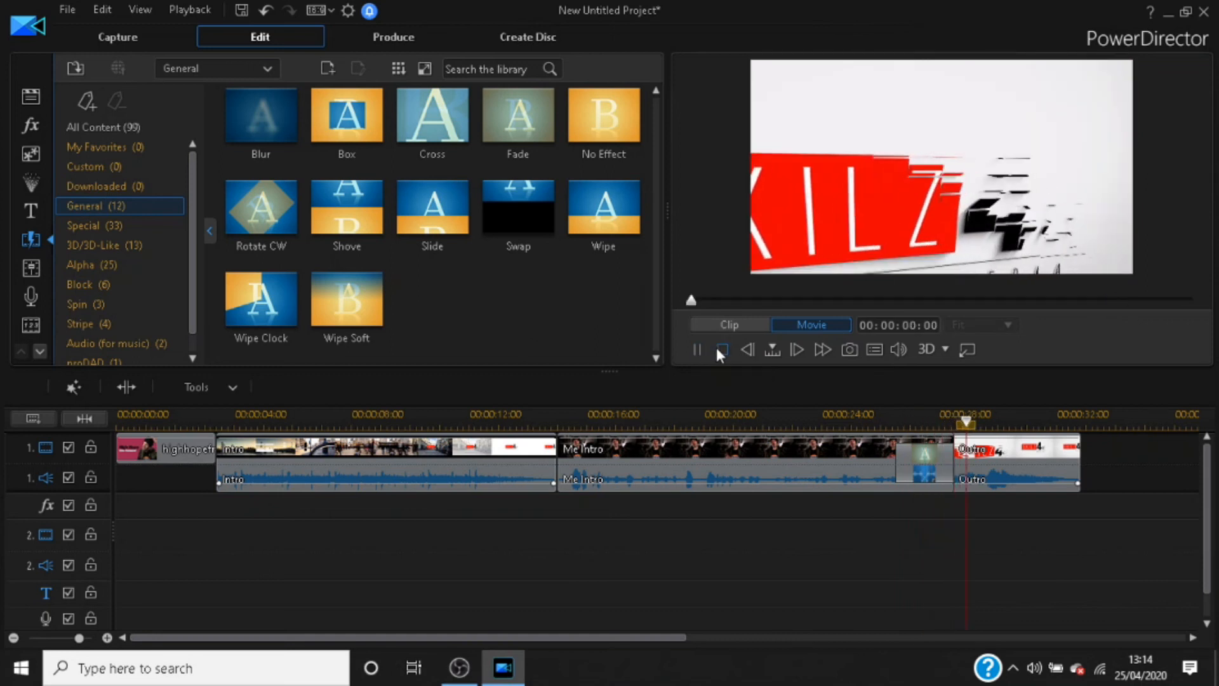
click(720, 349)
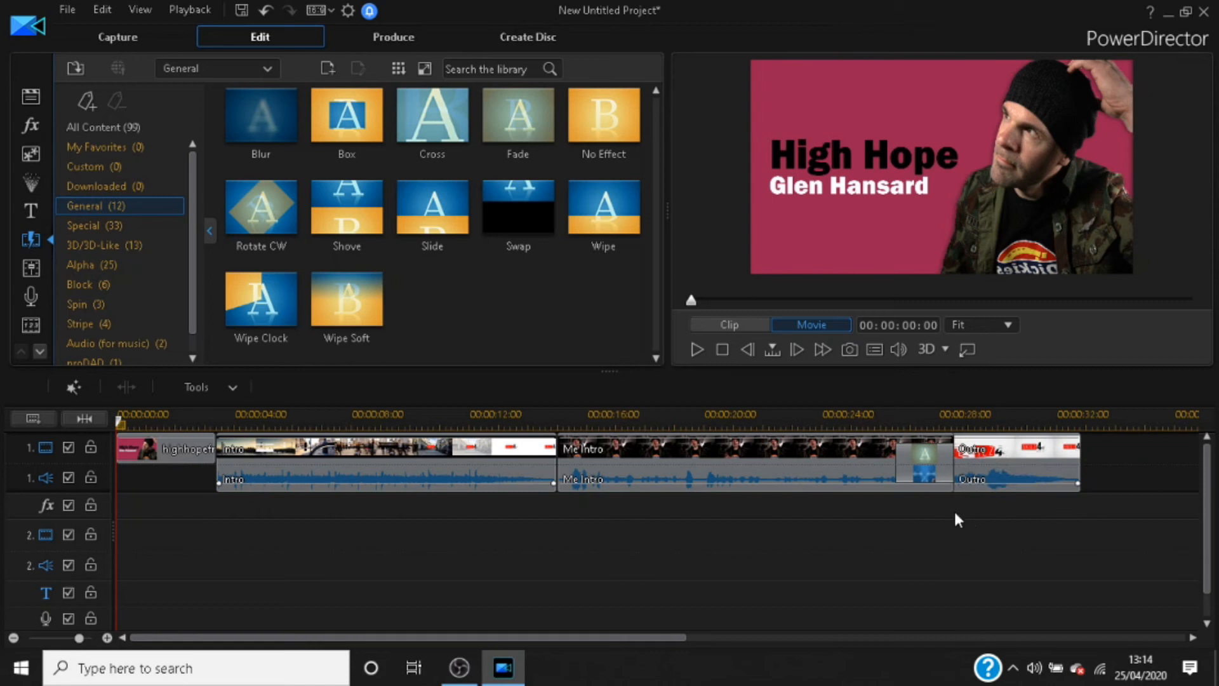
Step: Shorten the Fade transition between Me Intro and Outro by moving its start to about 00:00:27:21
click(924, 464)
scroll(925, 467, up, 2)
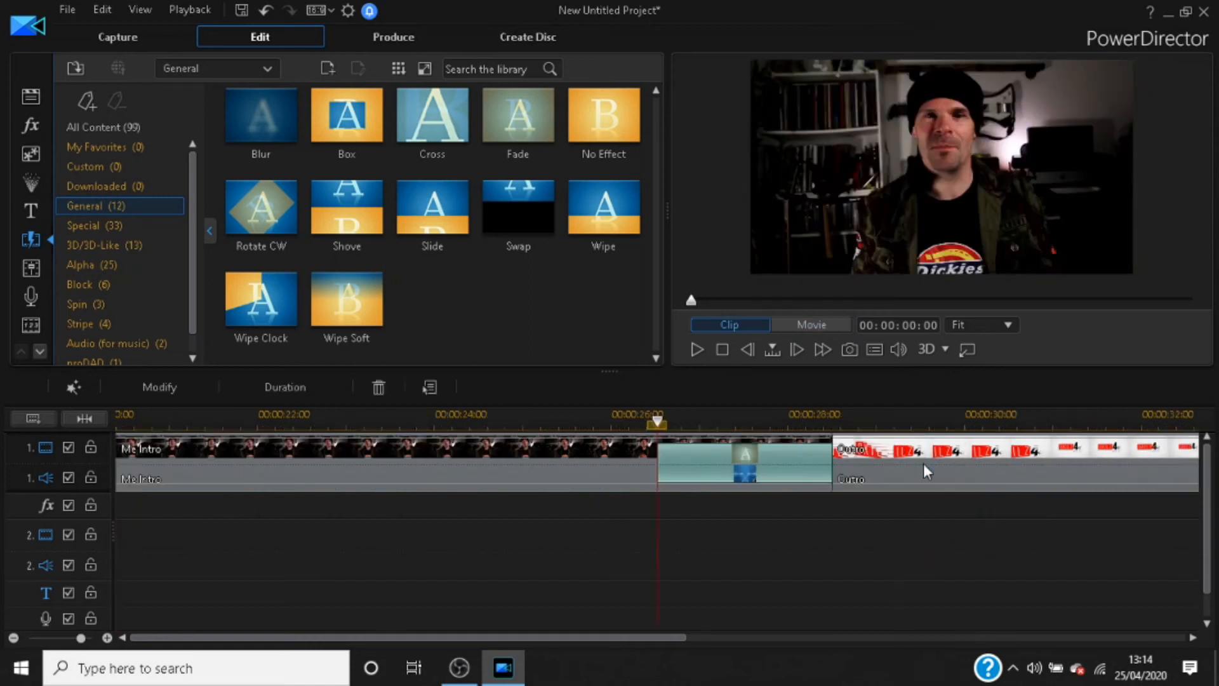
scroll(924, 465, up, 2)
scroll(923, 467, down, 1)
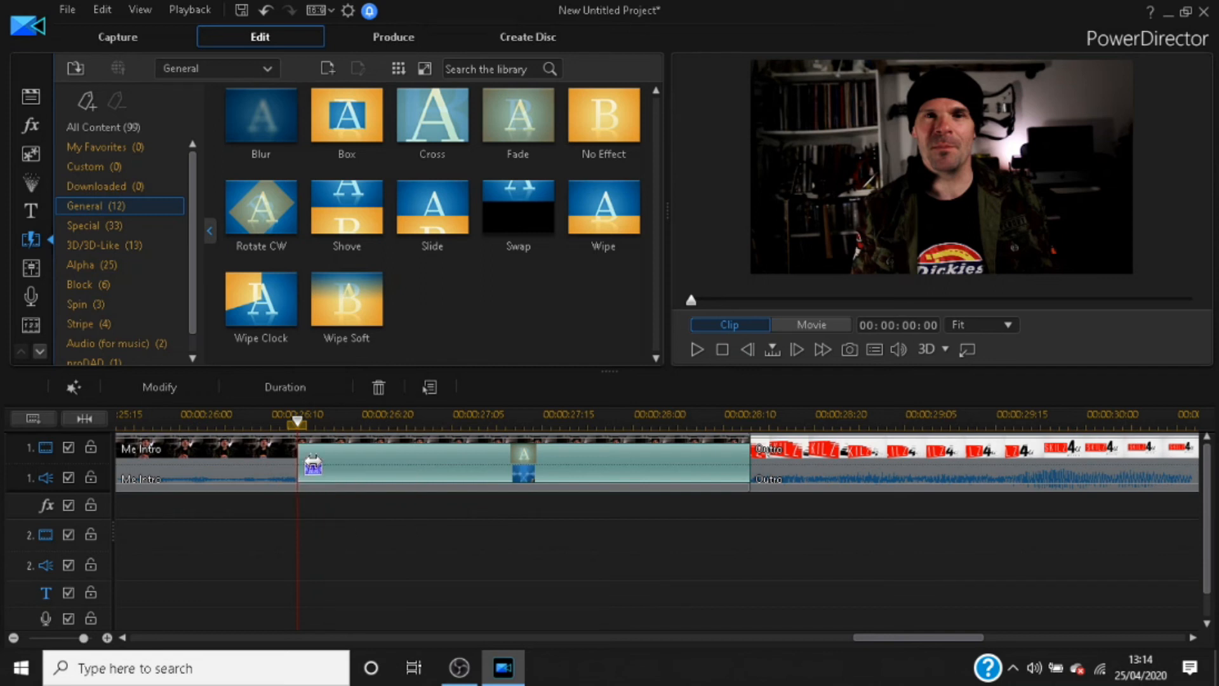
drag(298, 463, 596, 492)
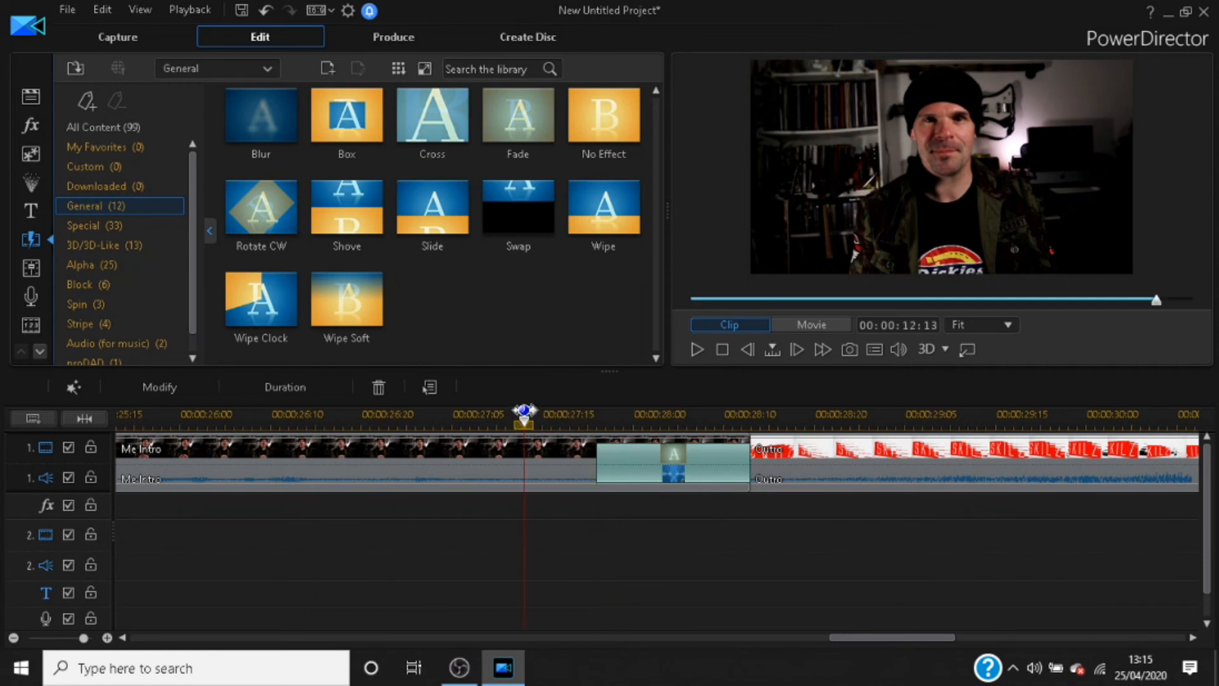
Step: Play back the shortened Fade transition from Me Intro into Outro twice, starting shortly before it, and pause the playback
click(524, 414)
click(698, 349)
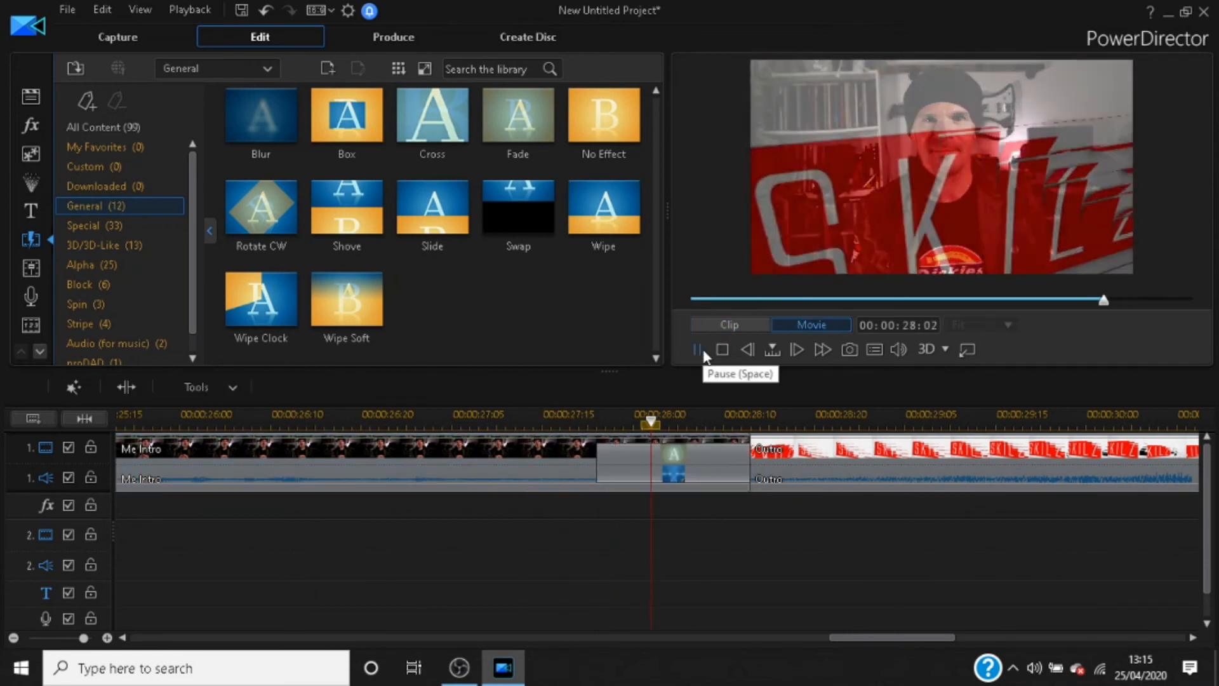
click(696, 349)
click(570, 419)
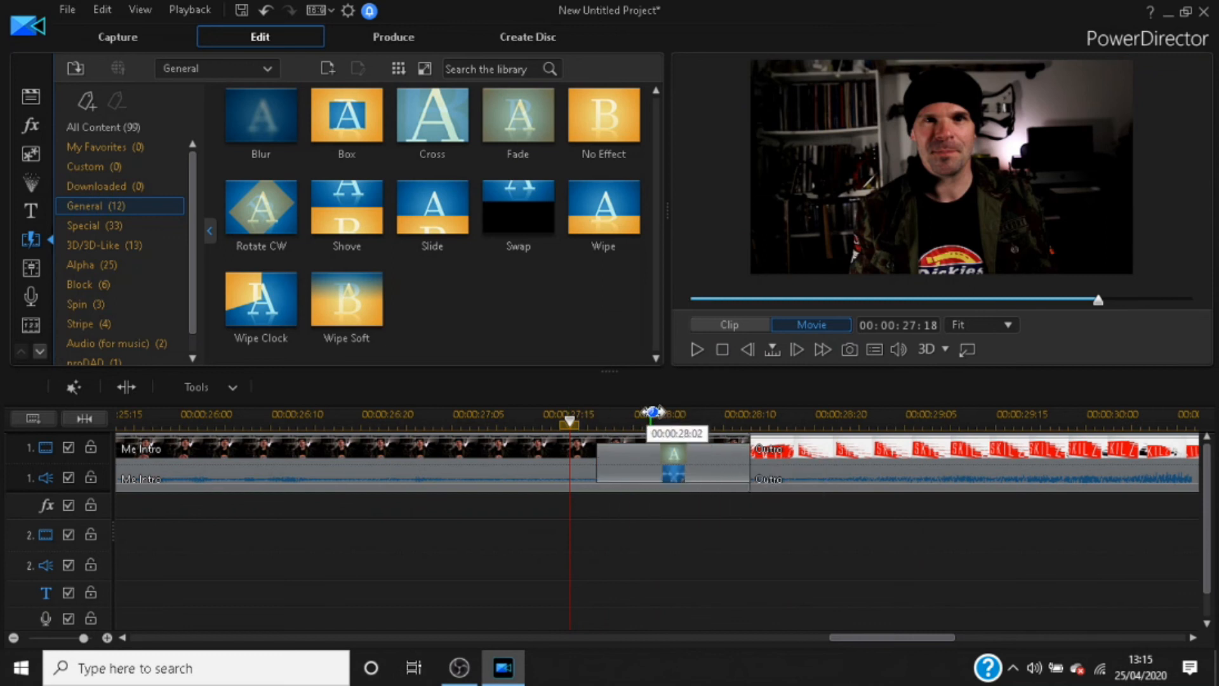
click(621, 453)
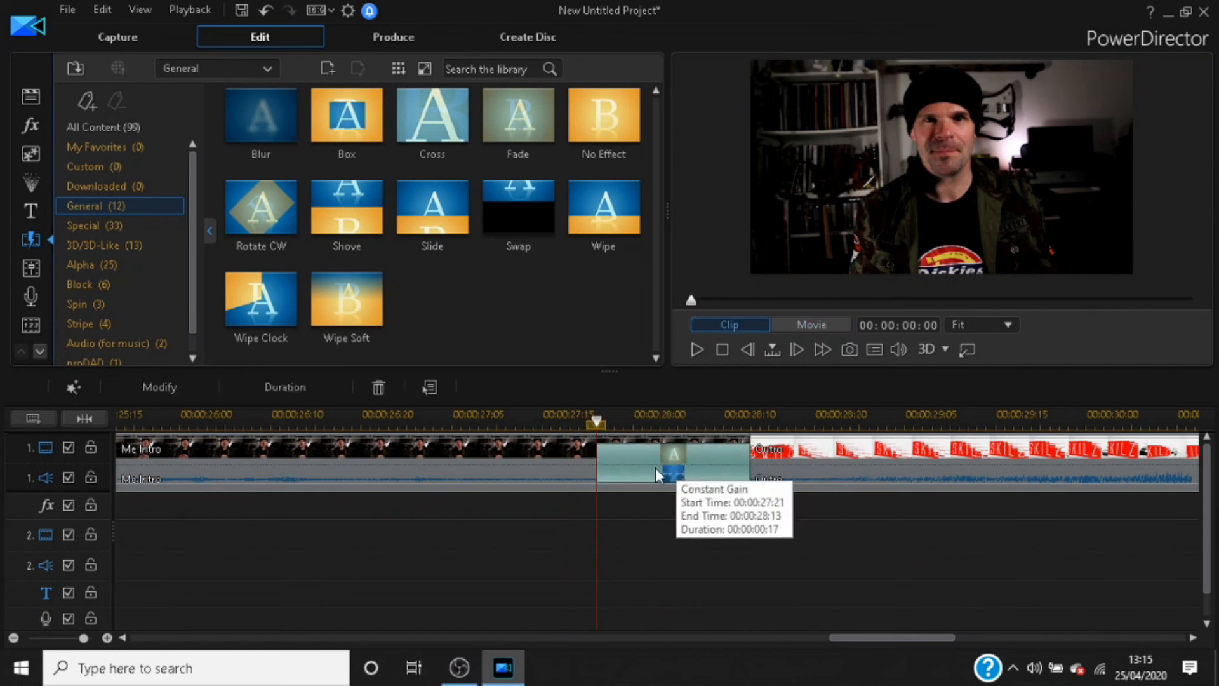
click(516, 418)
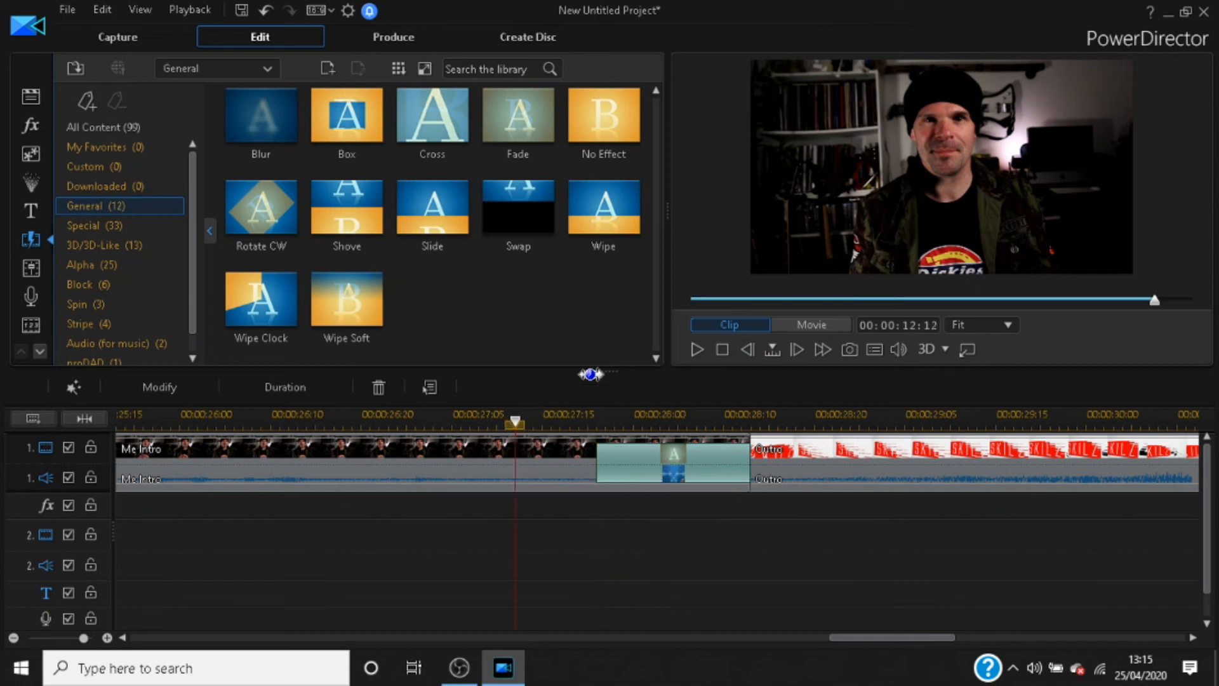
click(700, 350)
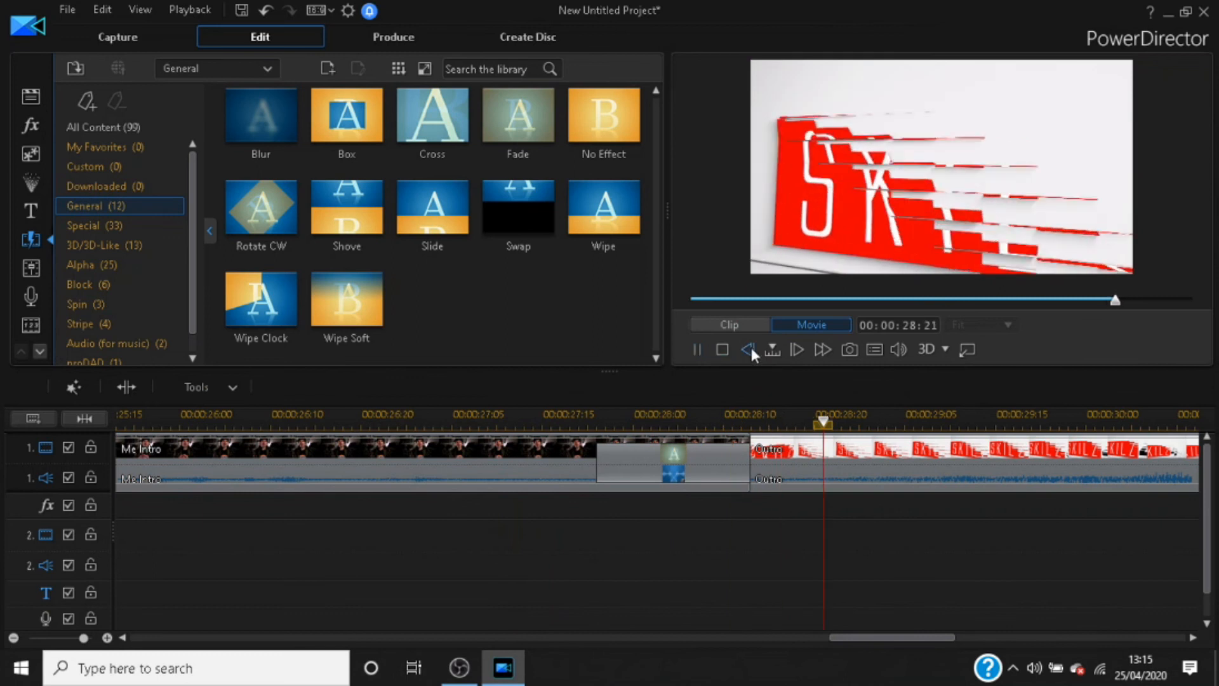
click(696, 350)
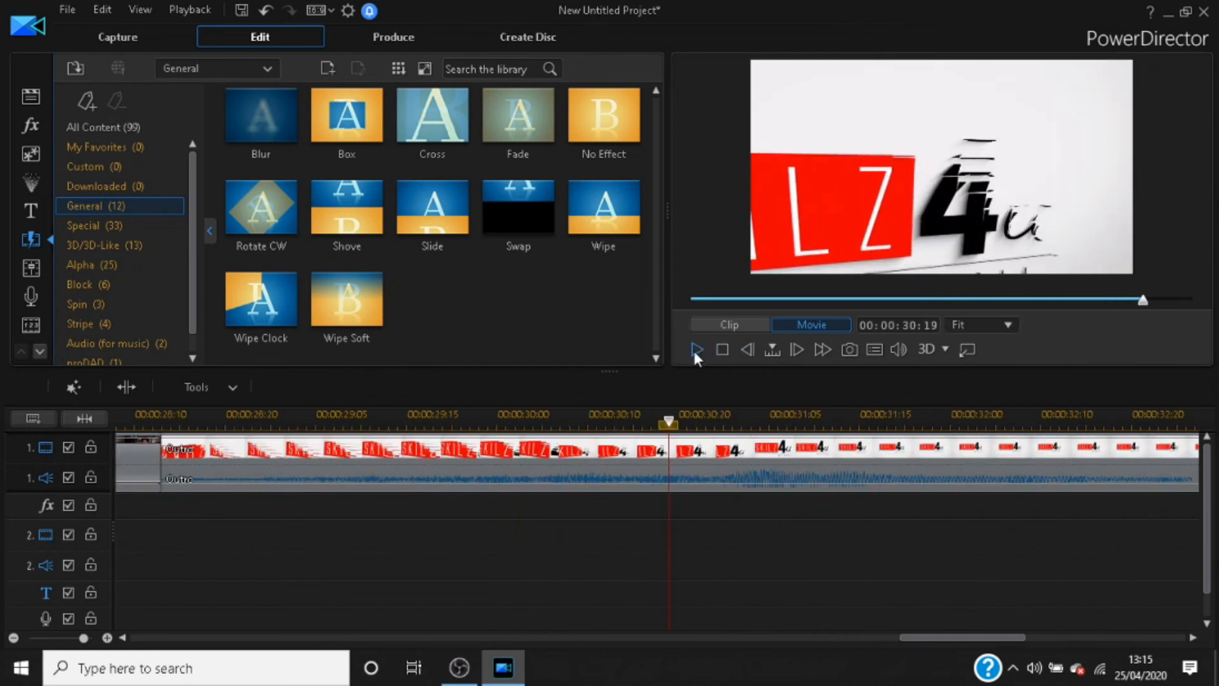
Step: Show the whole project on the timeline, check its last and first frames, and select the highhopefront image
drag(643, 413, 621, 425)
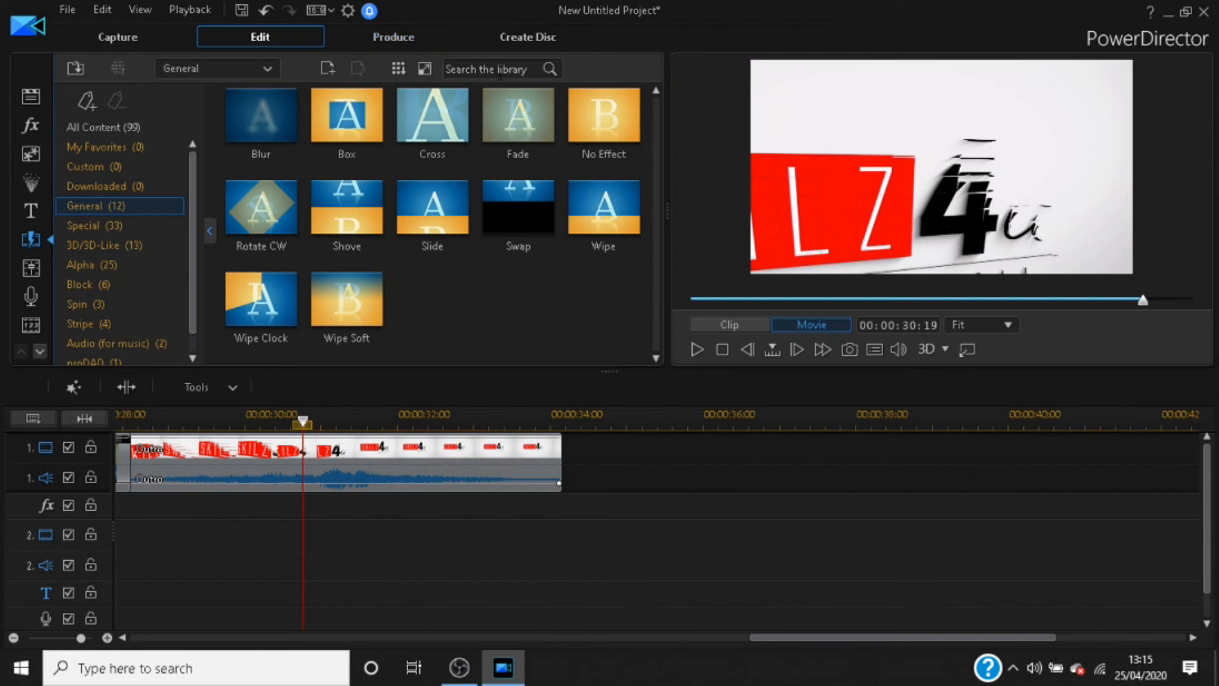
drag(884, 637, 257, 637)
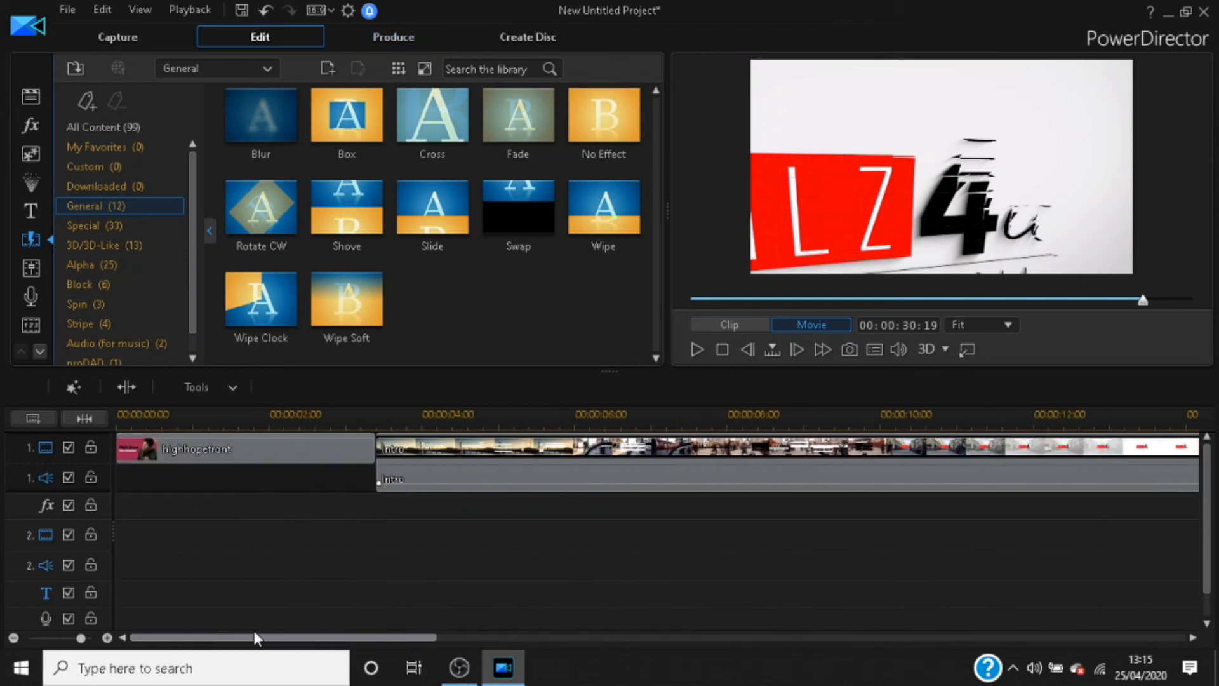
scroll(445, 407, down, 3)
scroll(445, 412, up, 2)
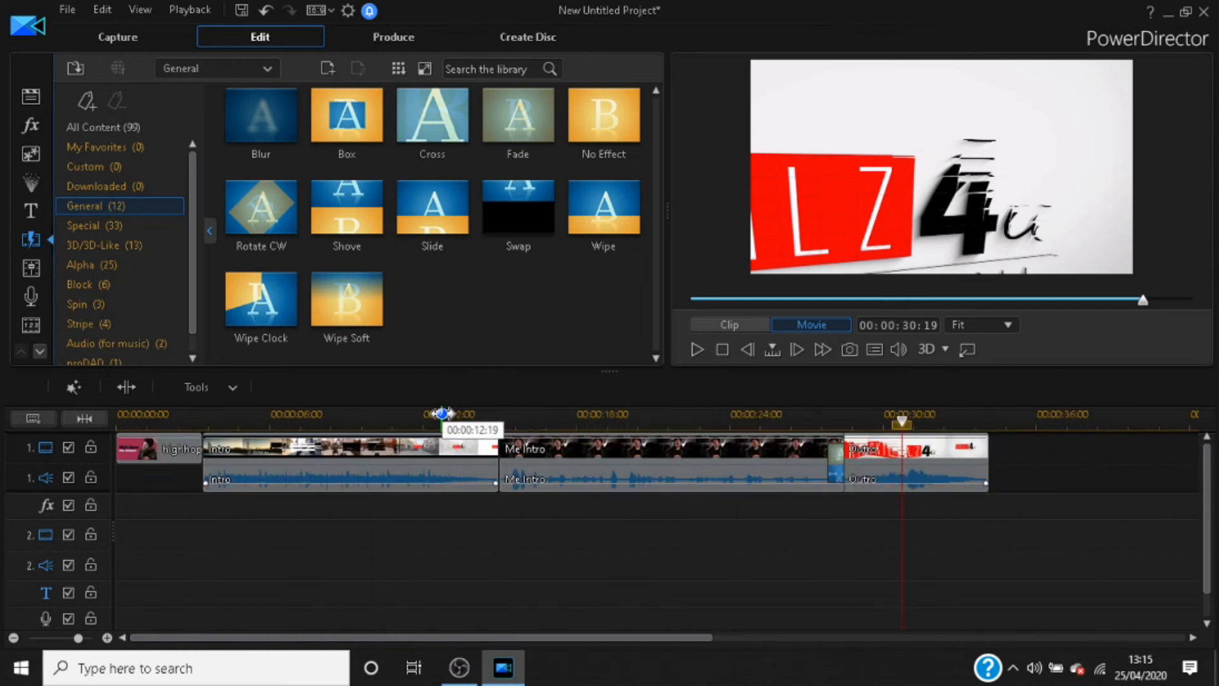
click(989, 417)
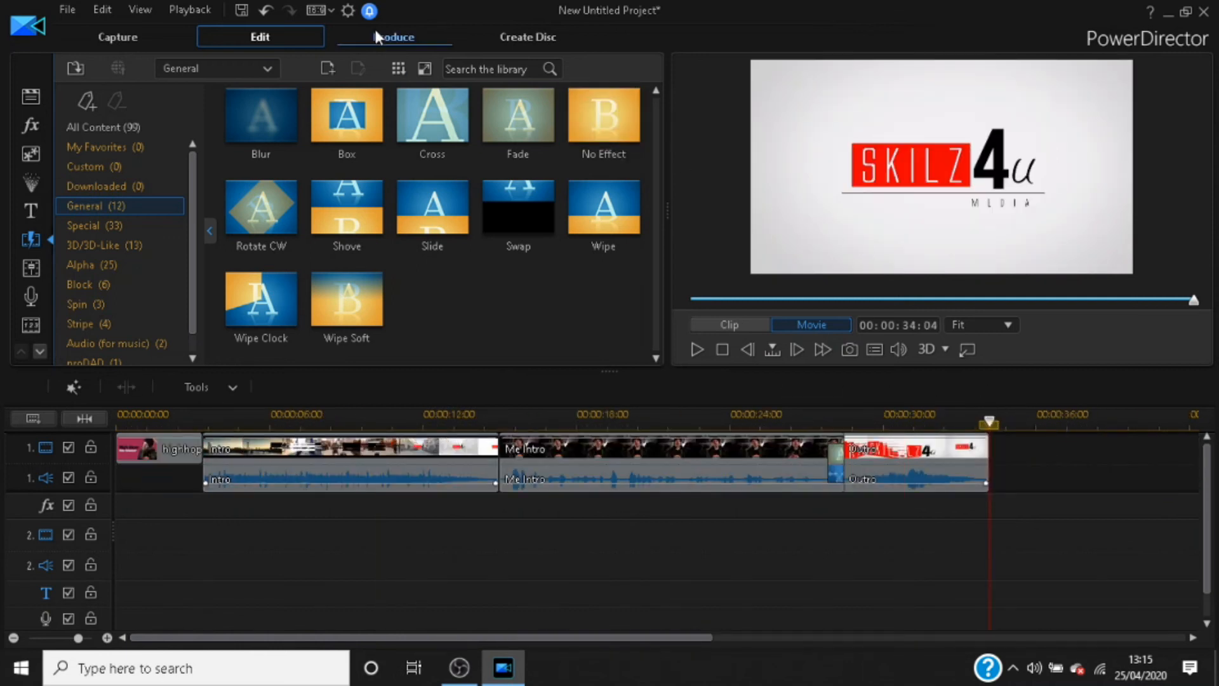
click(124, 416)
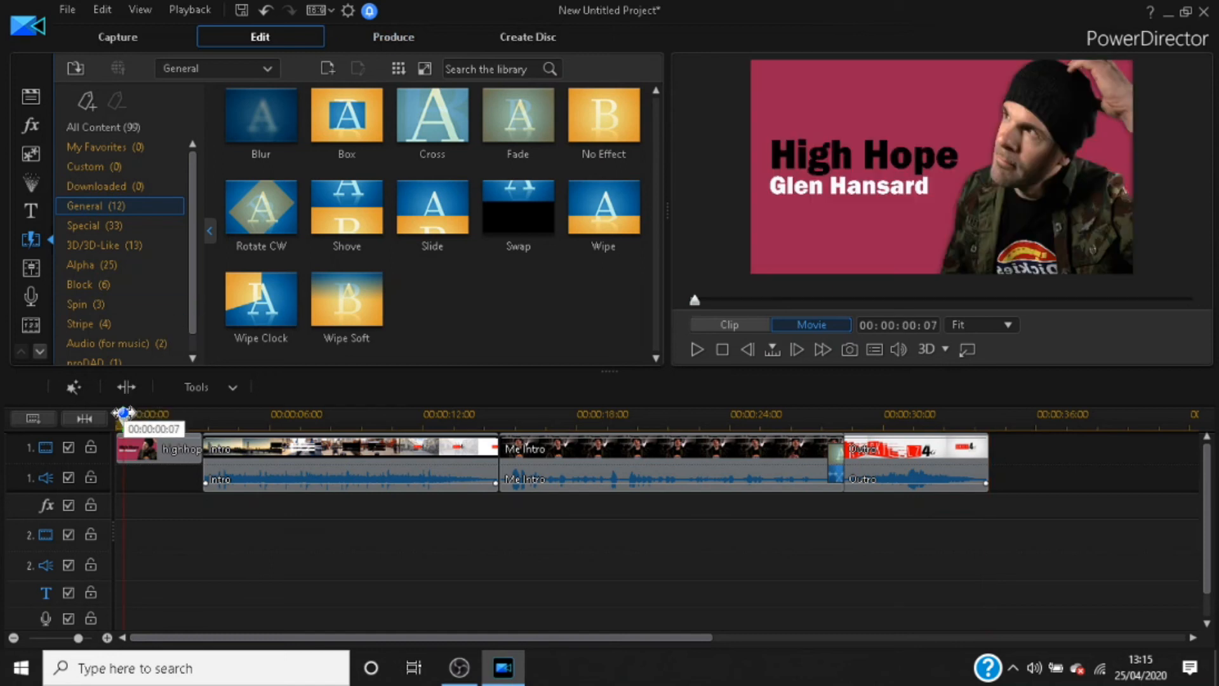
click(152, 448)
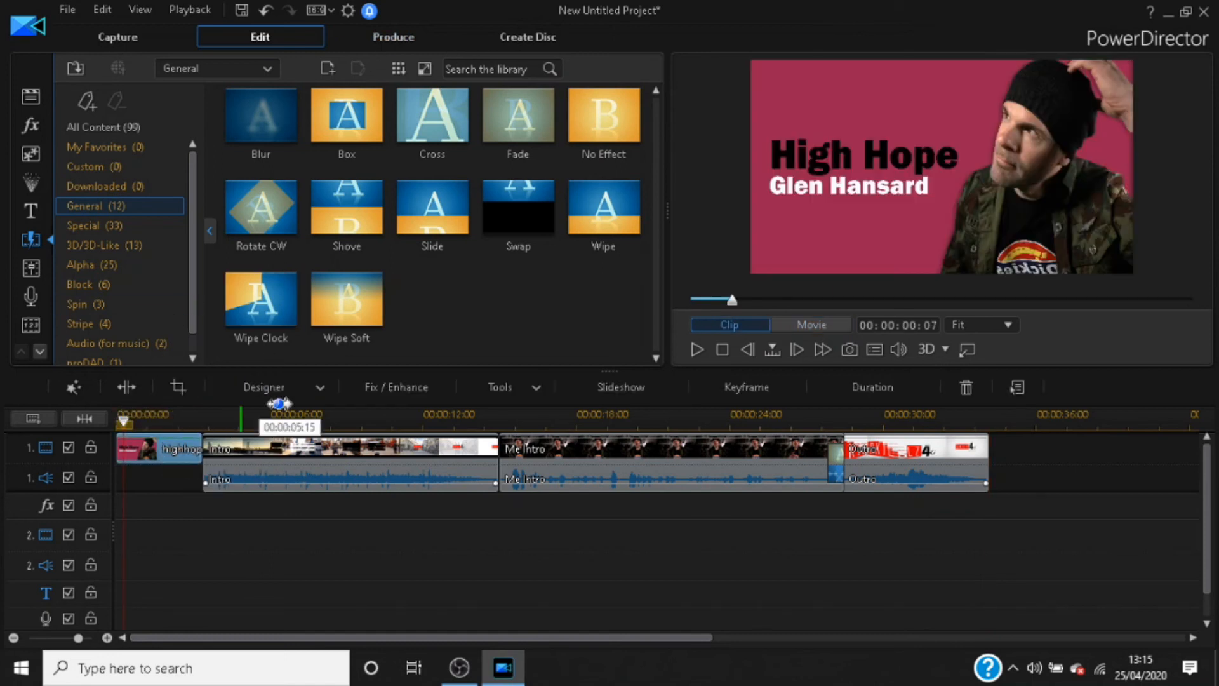
Step: Open the production settings and set the MP4 output quality to MPEG-4 1920 x 1080/24p (16 Mbps)
click(397, 33)
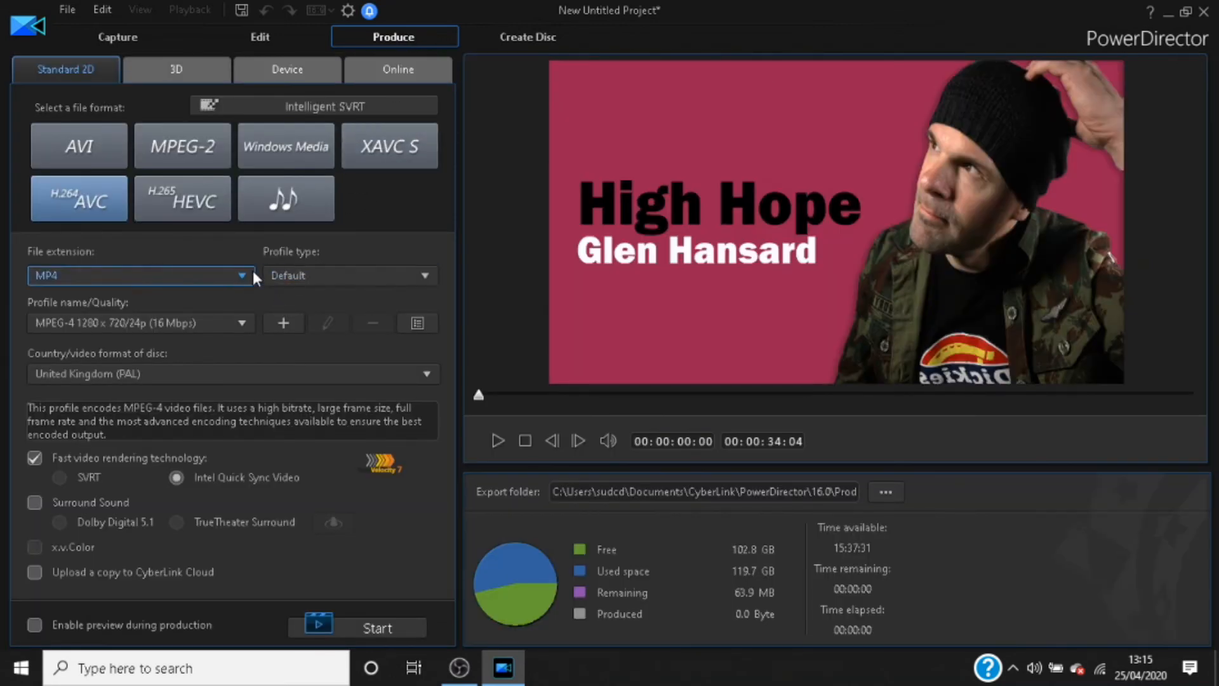
click(248, 325)
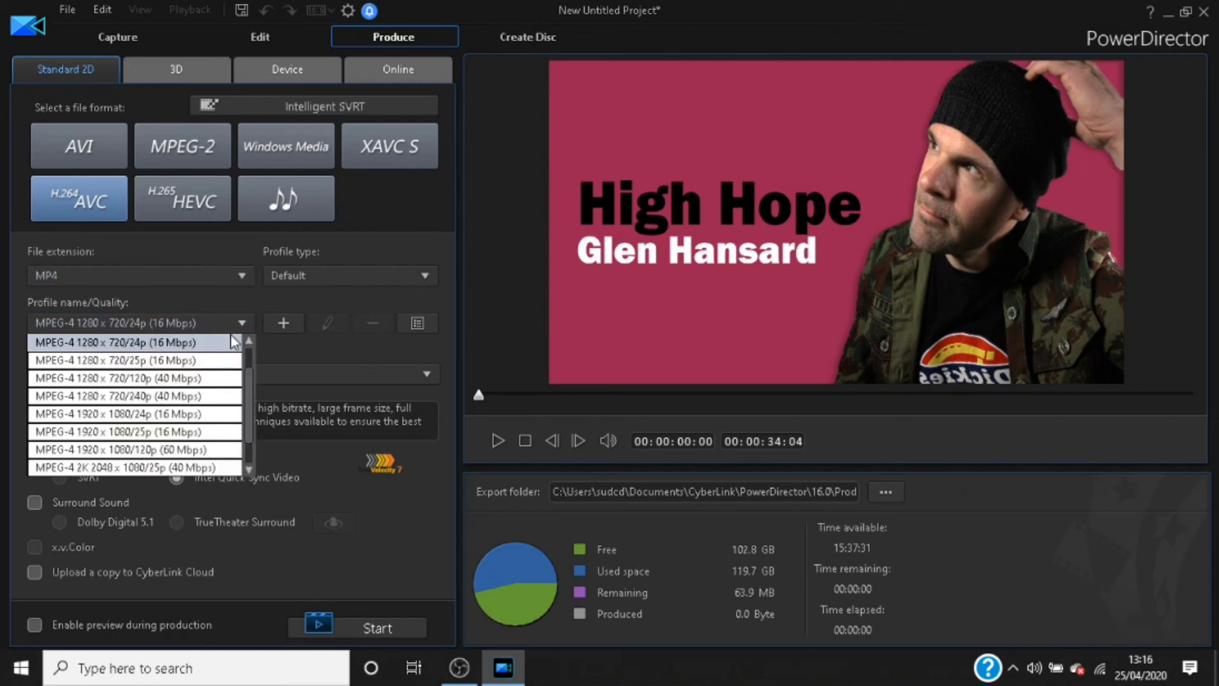
click(199, 414)
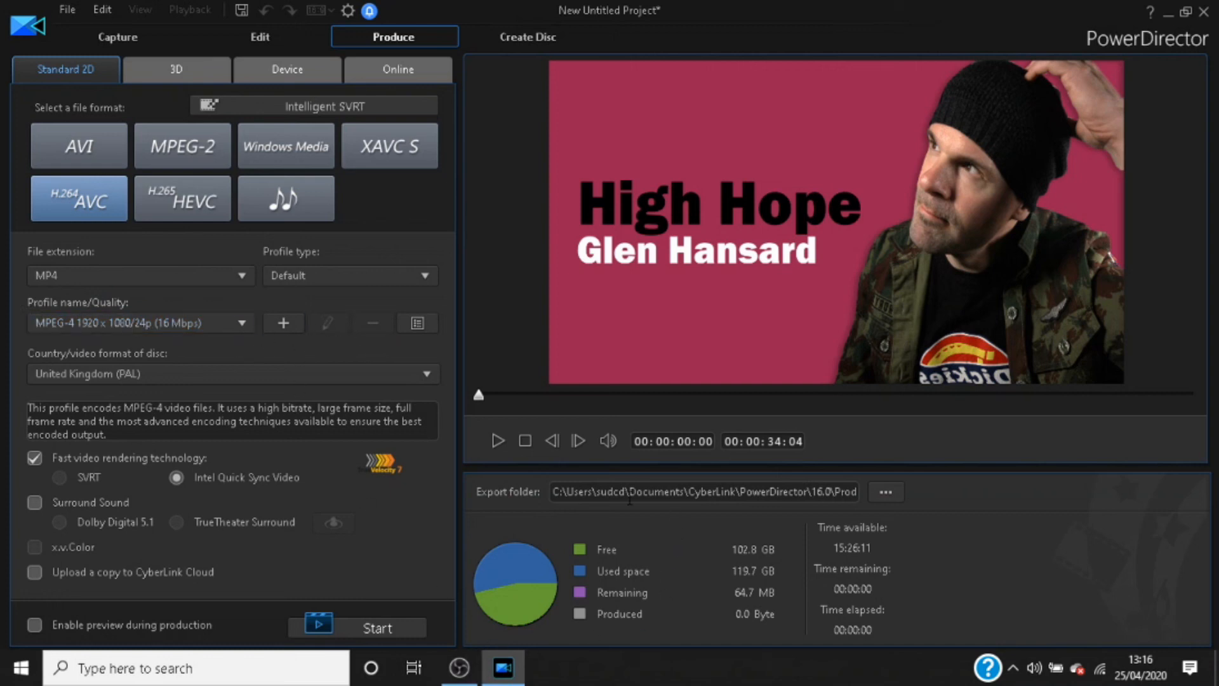
Step: Set the export file to test.mp4 in the OBS Recording folder on drive C and produce the video
click(886, 493)
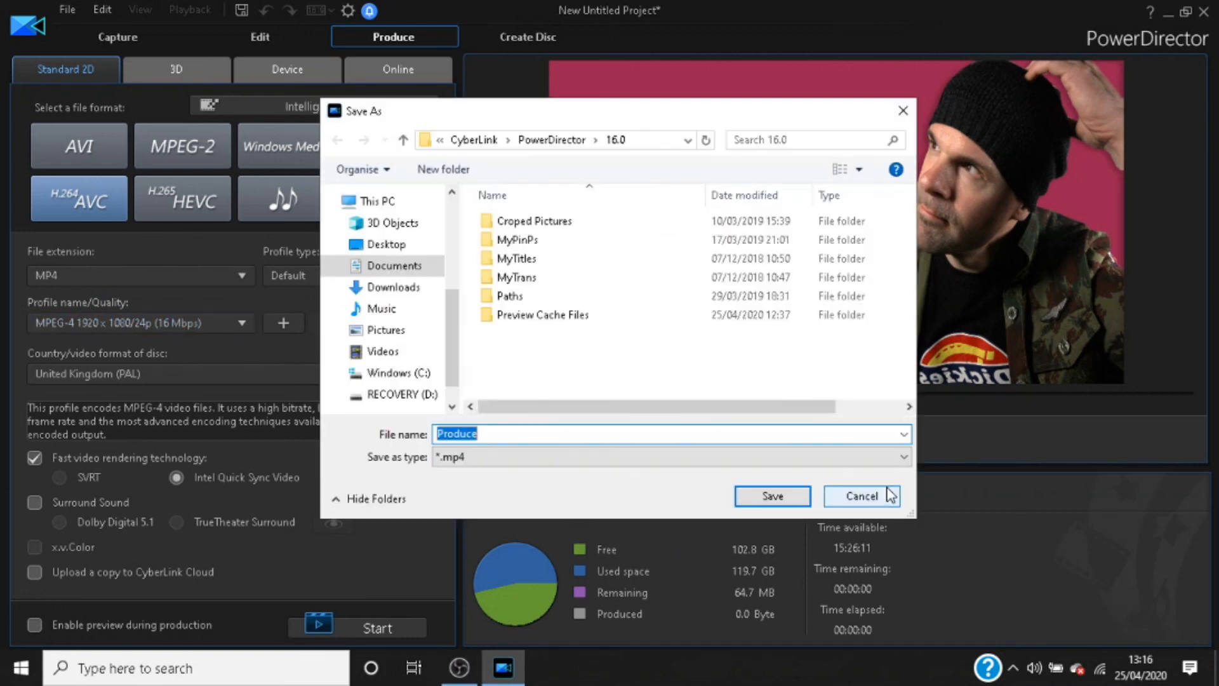
click(400, 372)
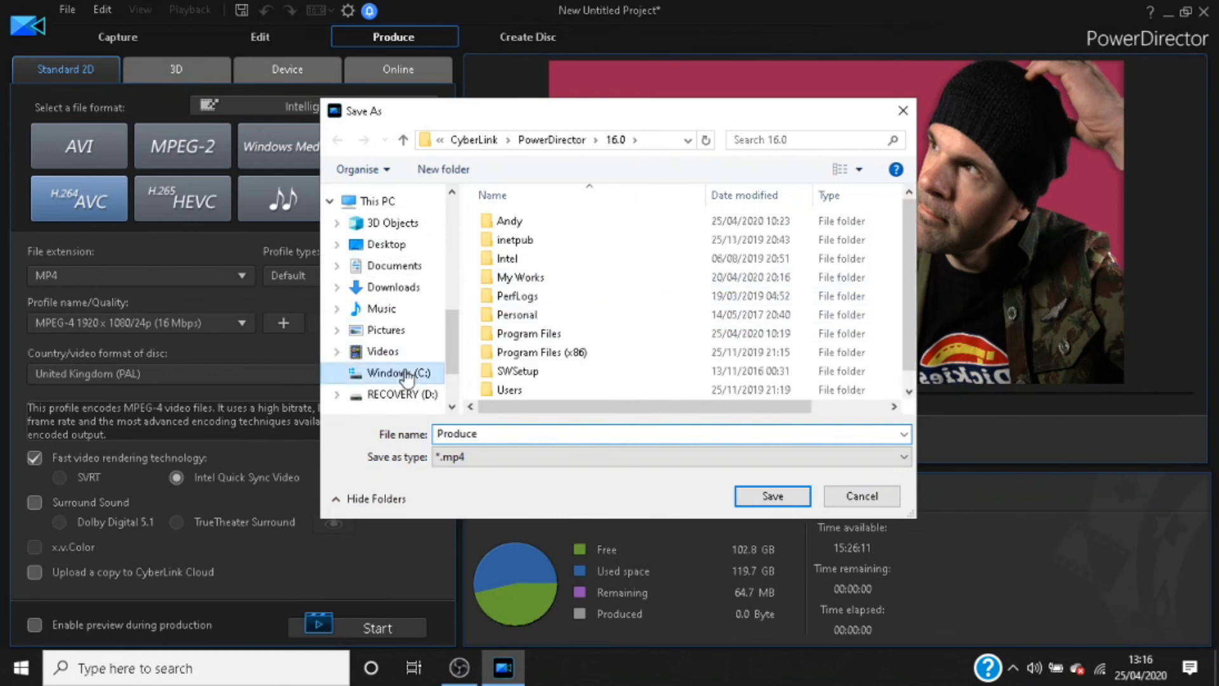
double_click(510, 221)
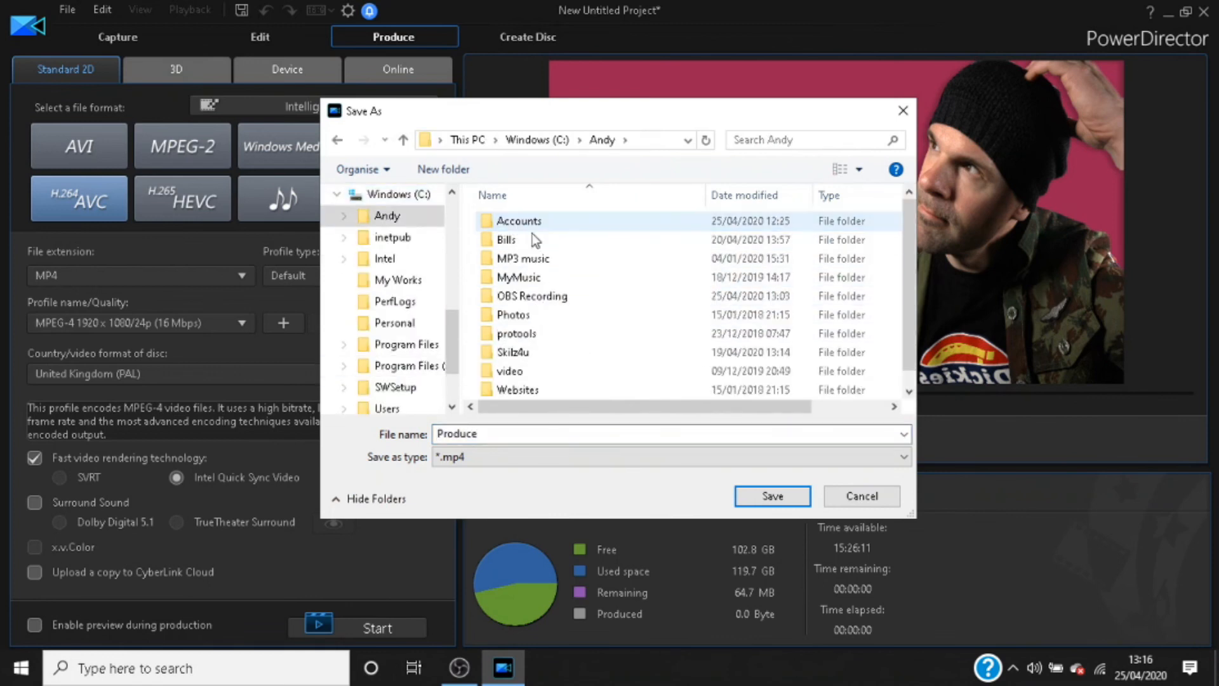
click(522, 297)
double_click(522, 297)
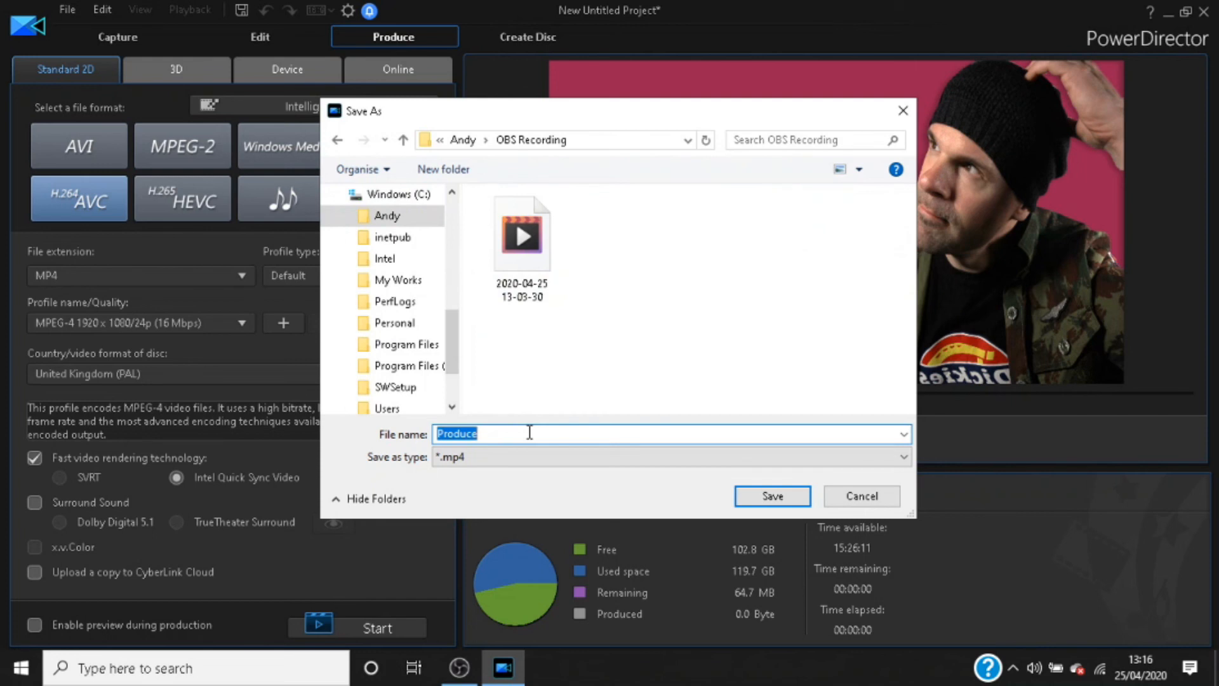
text(te)
click(748, 496)
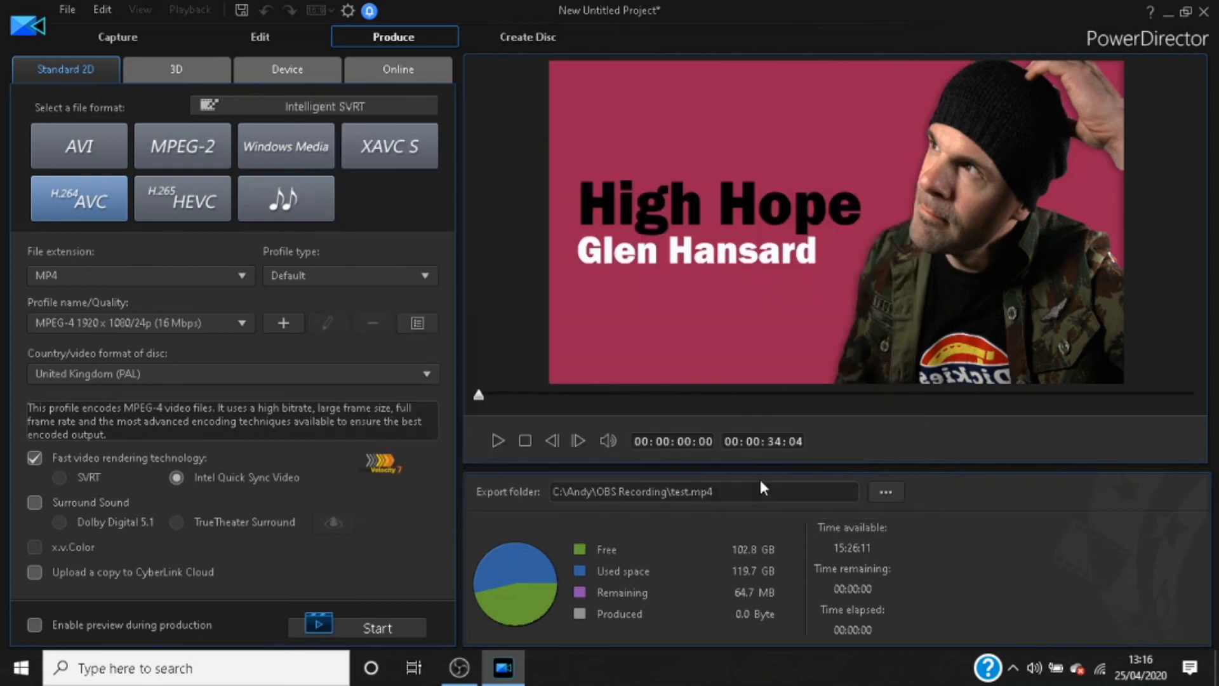
click(373, 630)
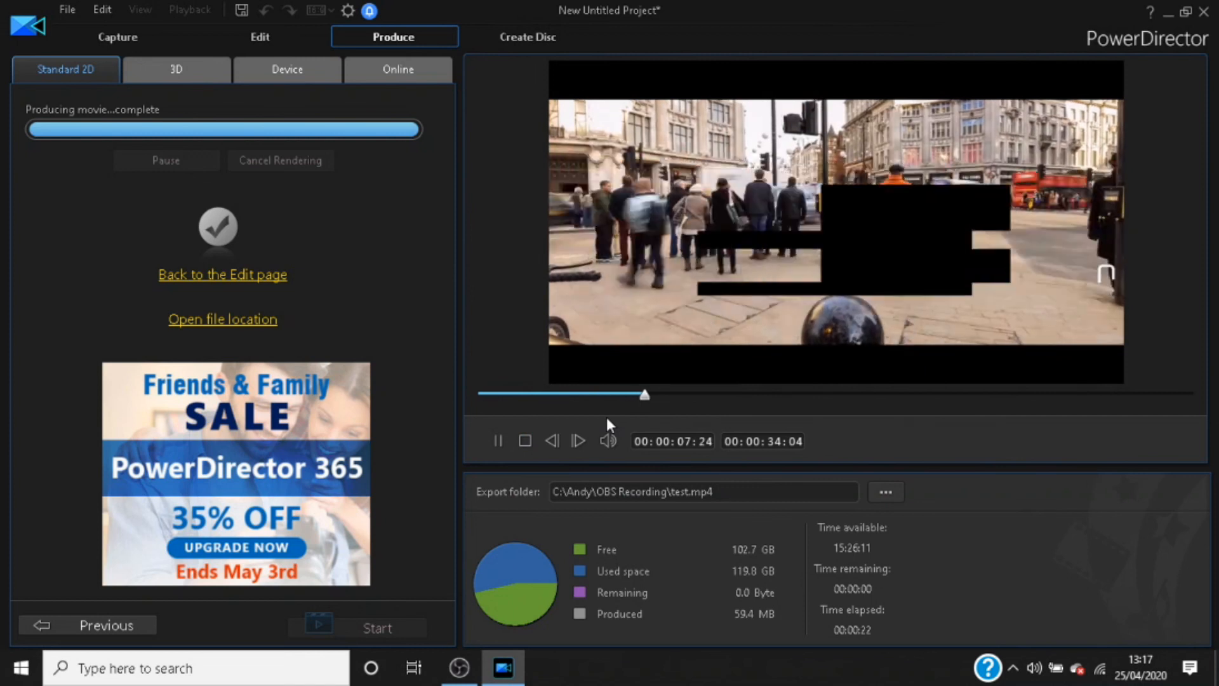
Step: Preview the produced video from near its middle and near its end, stop playback, and return to the editing workspace
click(778, 393)
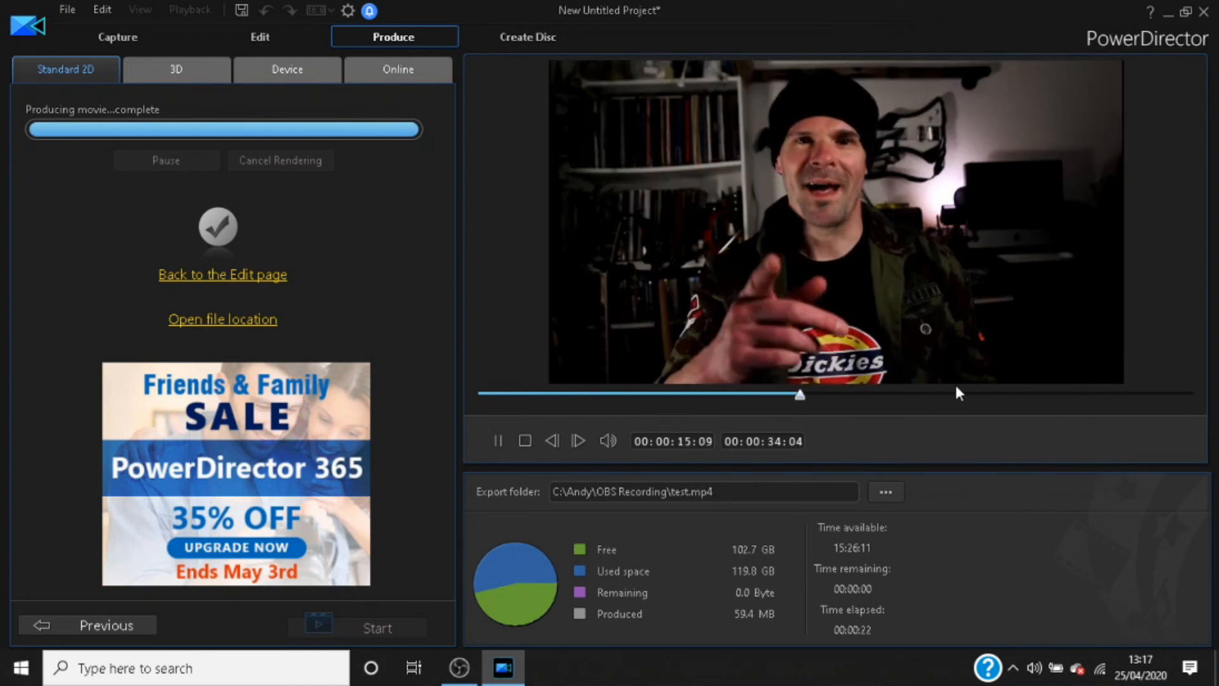
click(1048, 393)
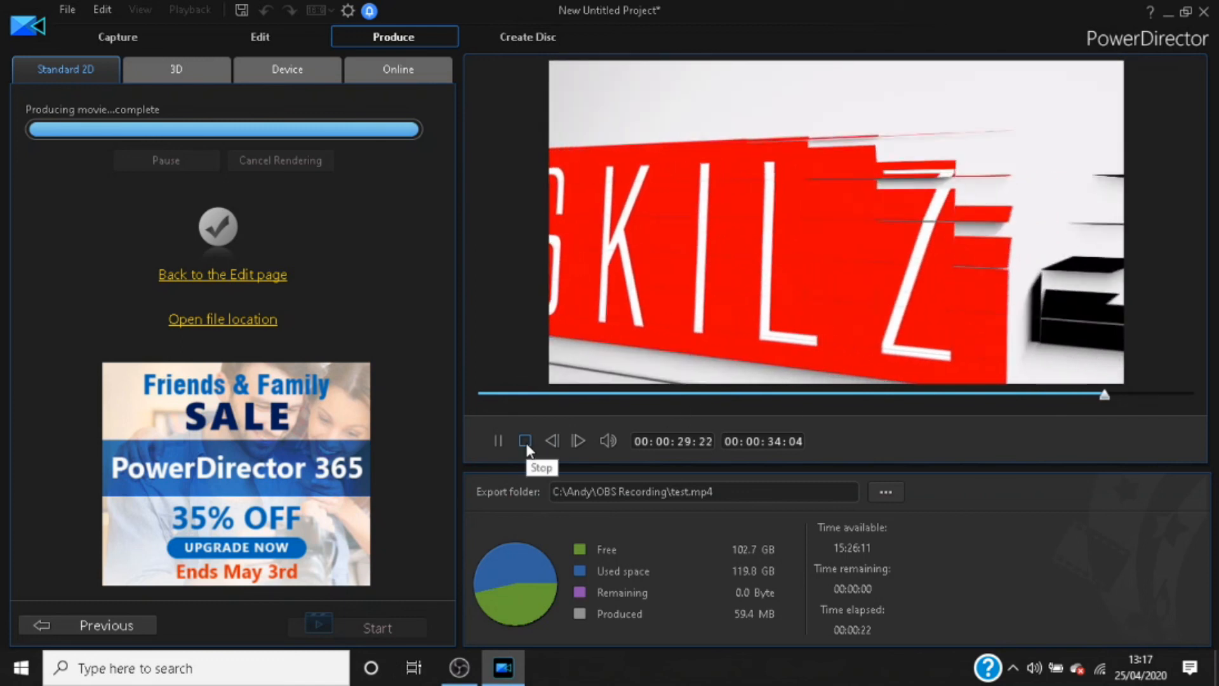
click(524, 441)
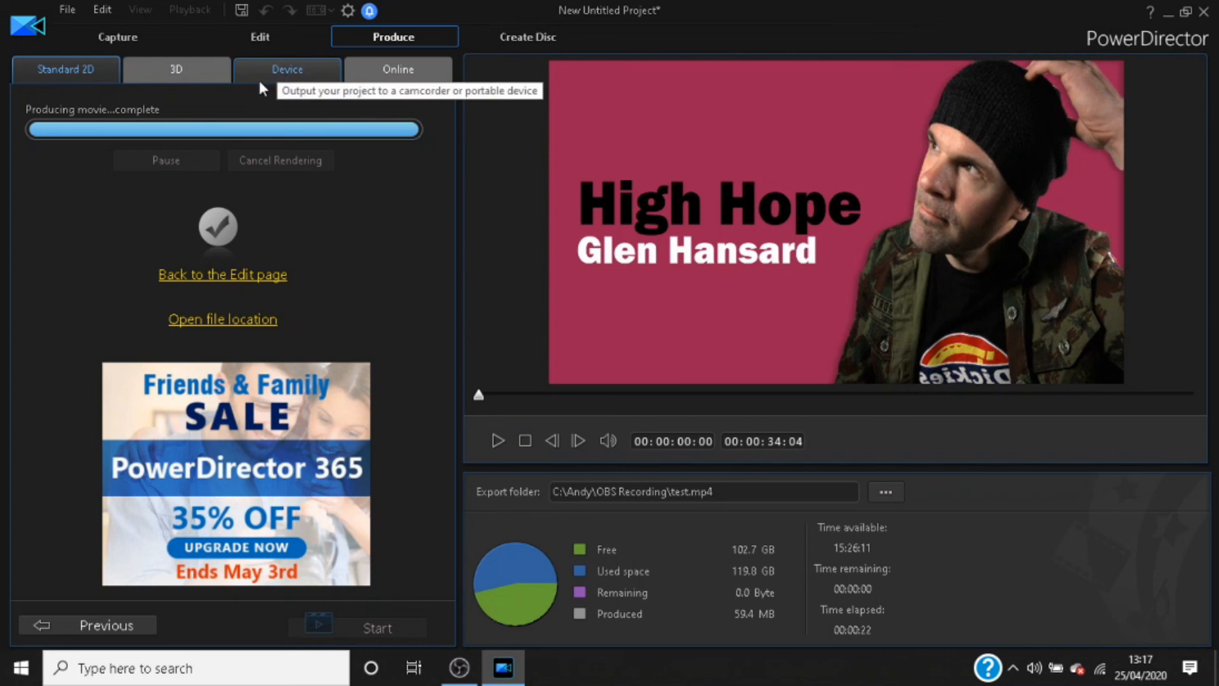
click(260, 38)
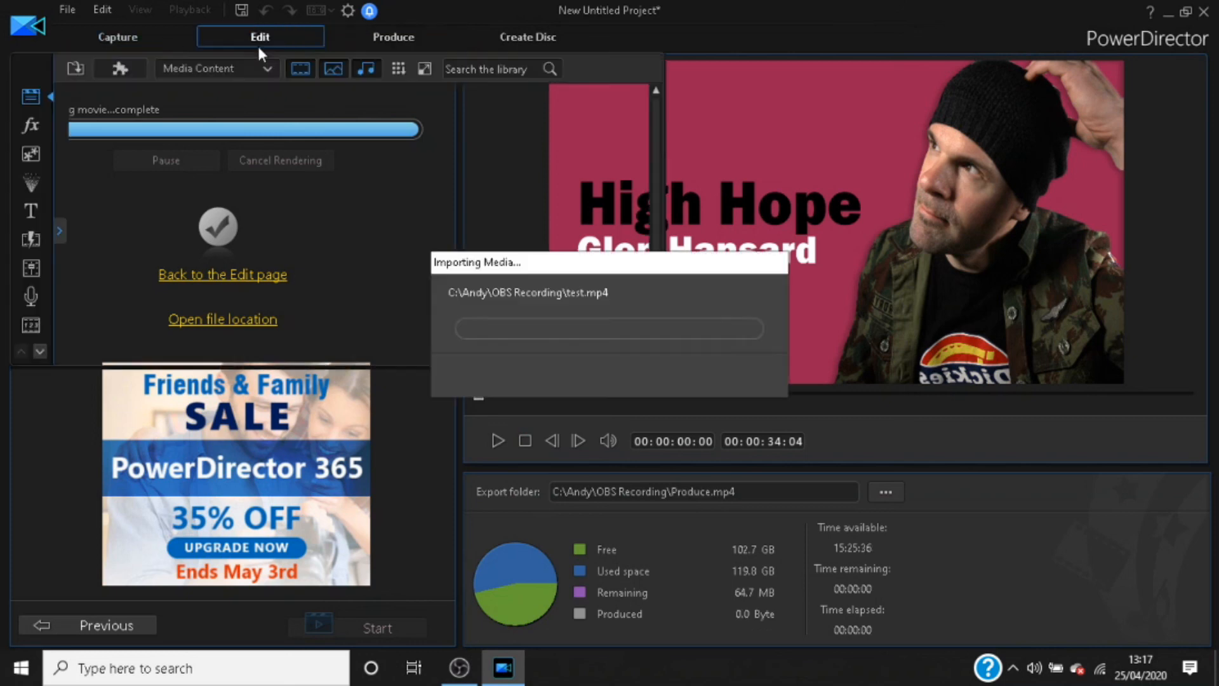